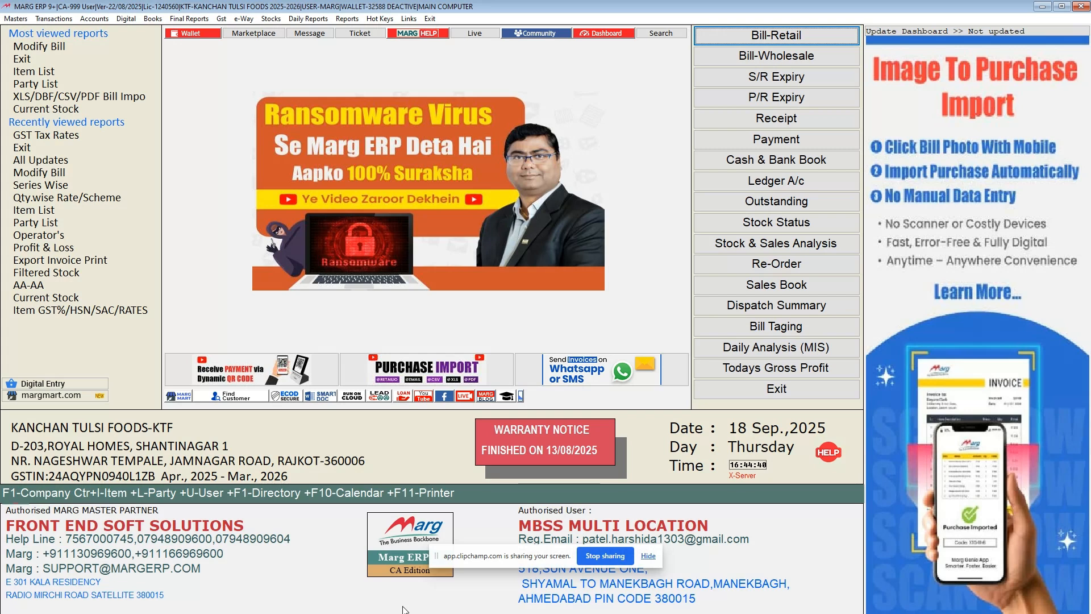
# Look up the All Updates option among the program's download links without running it.
pyautogui.press('alt')
pyautogui.press('Right')
pyautogui.press('Right')
pyautogui.press('Right')
pyautogui.press('Right')
pyautogui.press('Right')
pyautogui.press('Right')
pyautogui.press('Right')
pyautogui.press('Right')
pyautogui.press('Right')
pyautogui.press('Right')
pyautogui.press('Right')
pyautogui.press('Right')
pyautogui.press('Down')
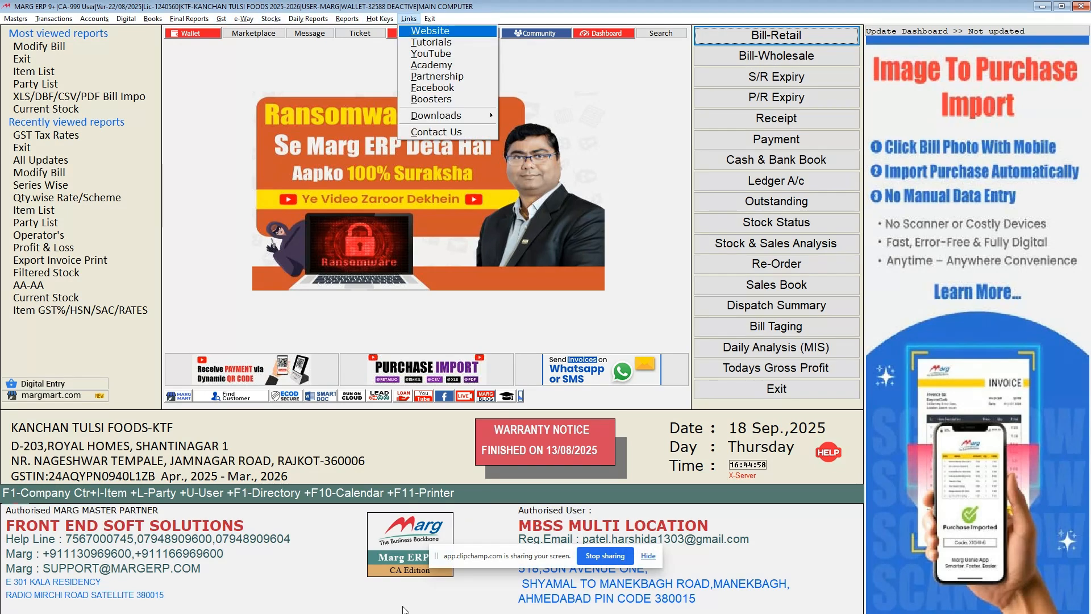
pyautogui.press('Down')
pyautogui.press('Down')
pyautogui.press('Down')
pyautogui.press('Down')
pyautogui.press('Down')
pyautogui.press('Down')
pyautogui.press('Down')
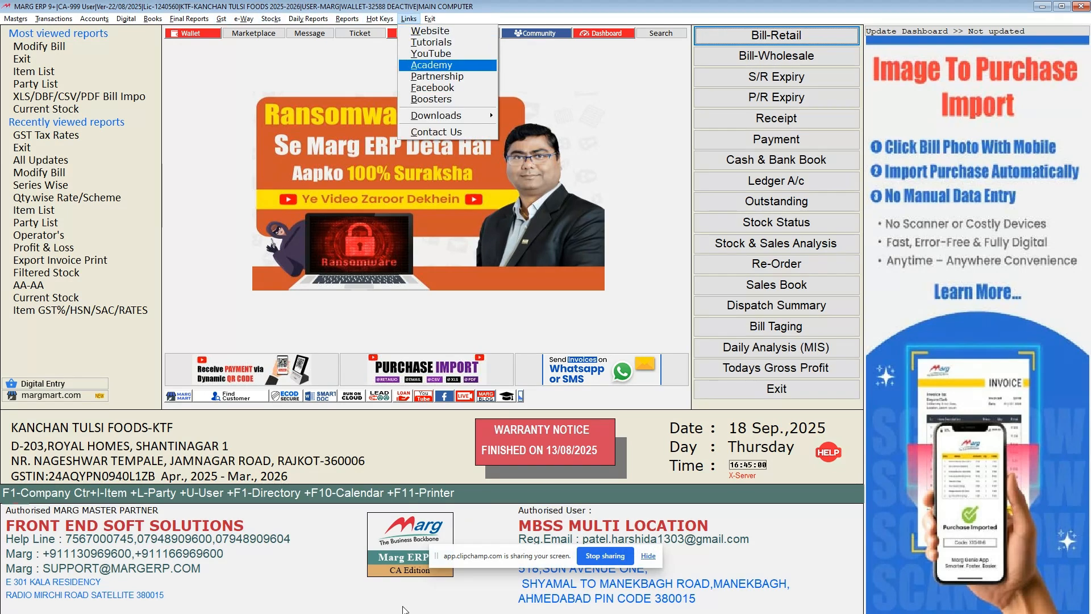
pyautogui.press('Right')
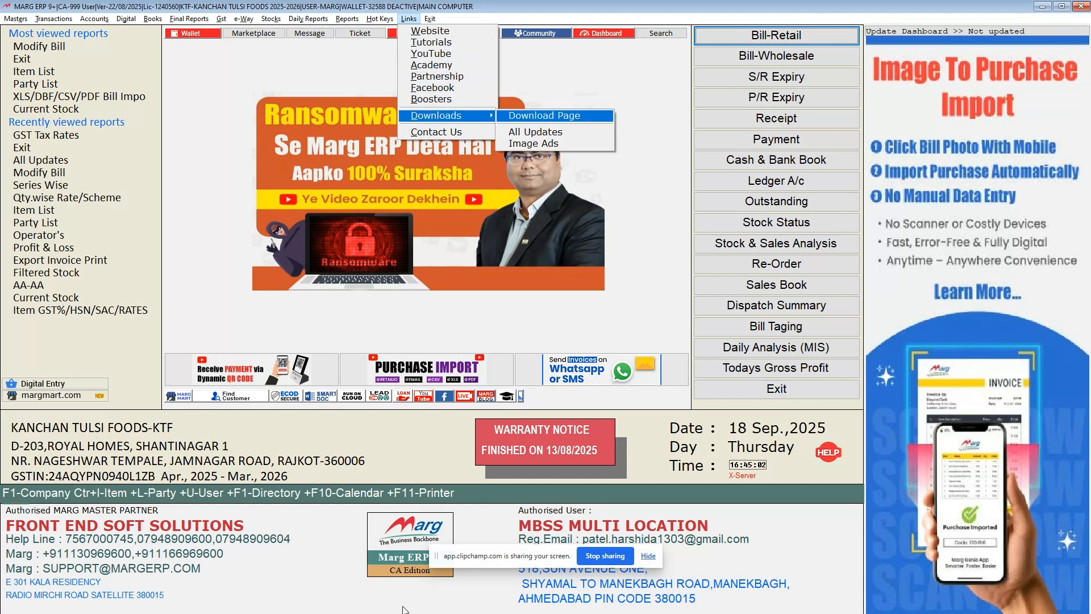
pyautogui.press('Down')
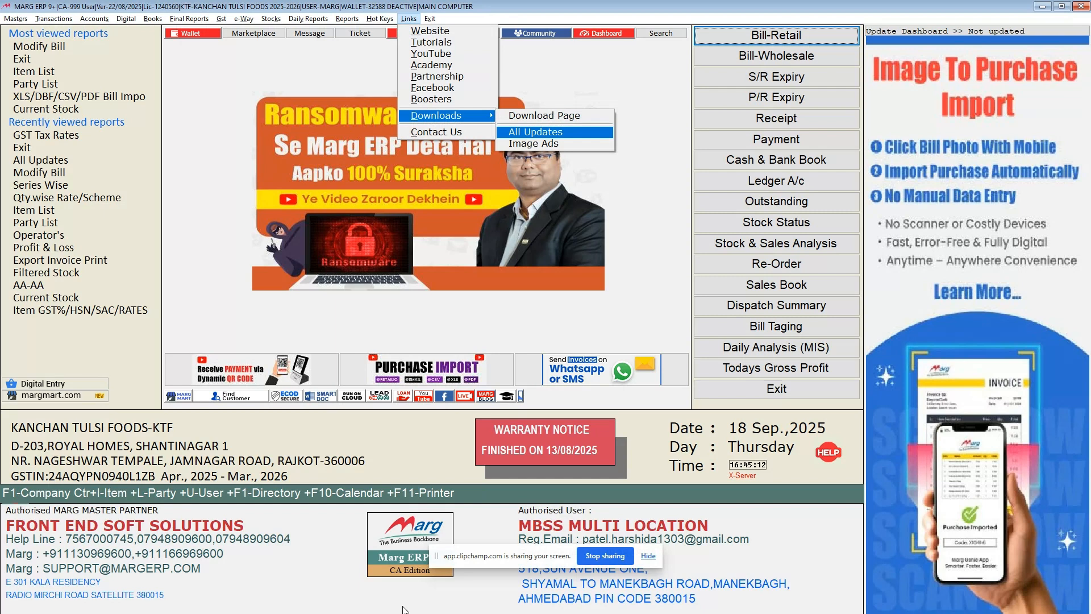
pyautogui.press('Escape')
pyautogui.press('Escape')
pyautogui.press('Escape')
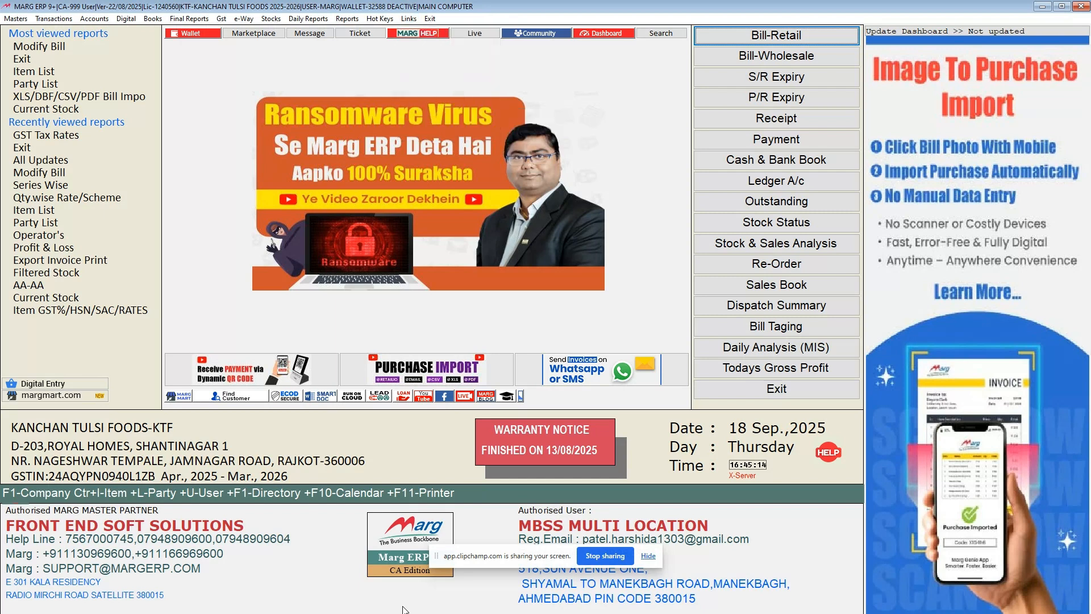
# Open the bulk GST Tax Rates change form and confirm that a backup has been taken.
pyautogui.press('alt')
pyautogui.press('Right')
pyautogui.press('Right')
pyautogui.press('Right')
pyautogui.press('Right')
pyautogui.press('Right')
pyautogui.press('Right')
pyautogui.press('Down')
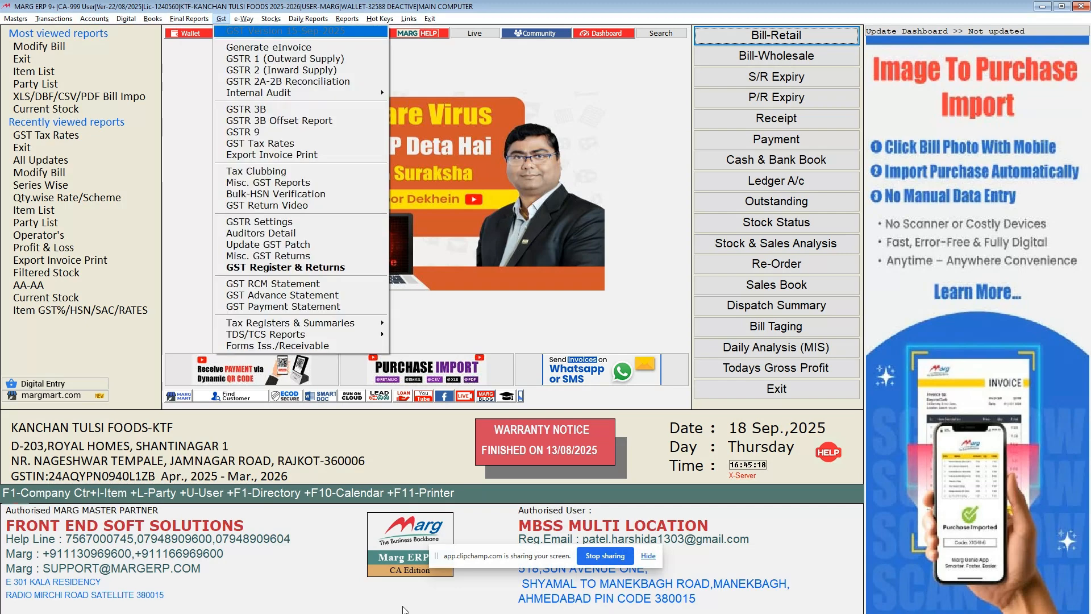
pyautogui.press('Down')
pyautogui.press('Down')
pyautogui.press('Down')
pyautogui.press('Down')
pyautogui.press('Down')
pyautogui.press('Down')
pyautogui.press('Down')
pyautogui.press('Down')
pyautogui.press('Down')
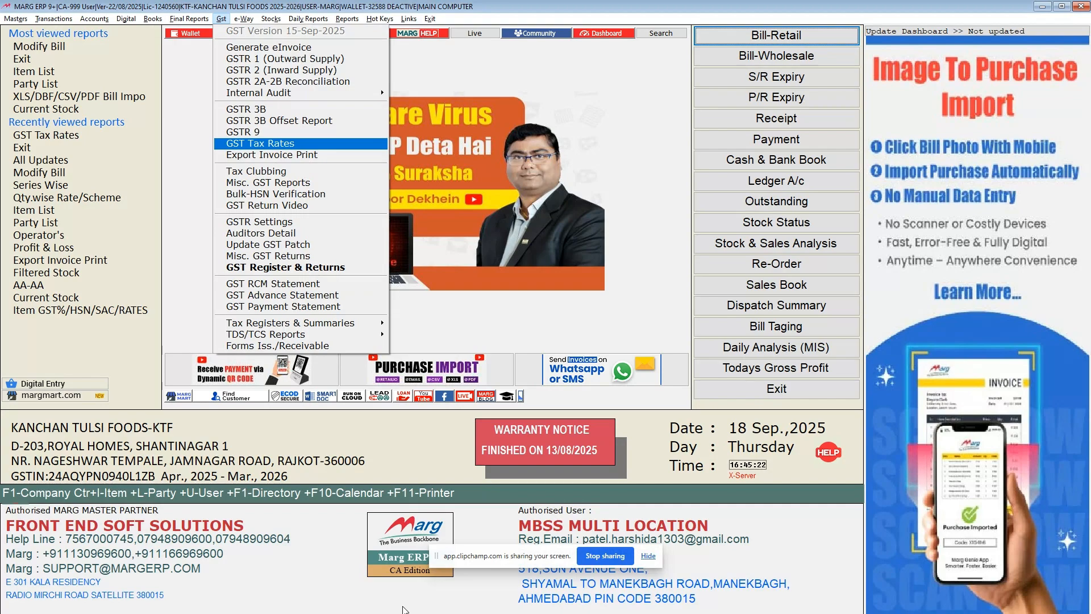
pyautogui.press('Return')
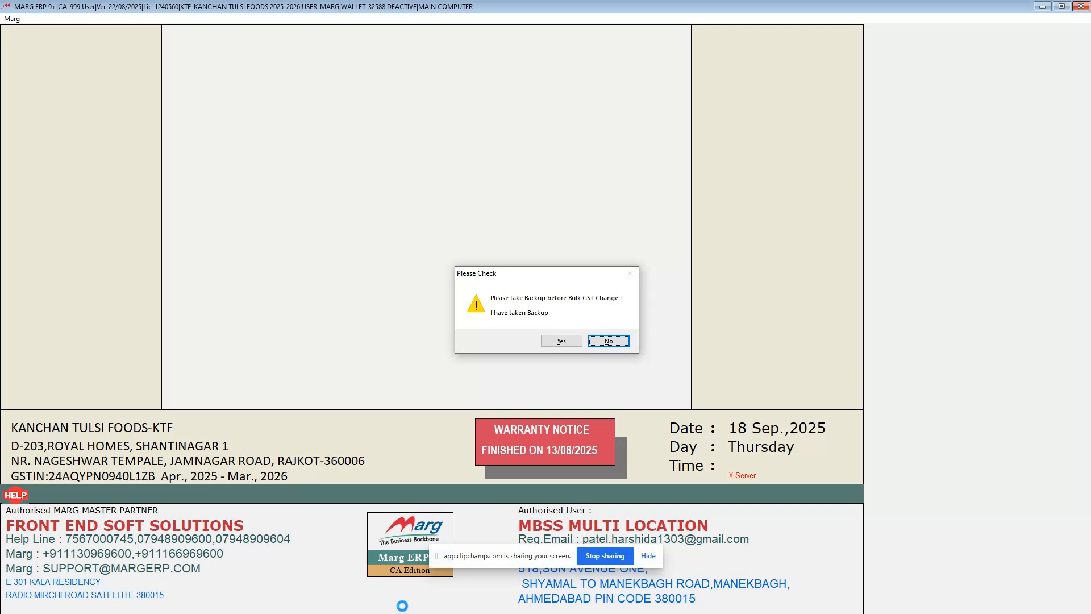
pyautogui.press('Left')
pyautogui.press('Return')
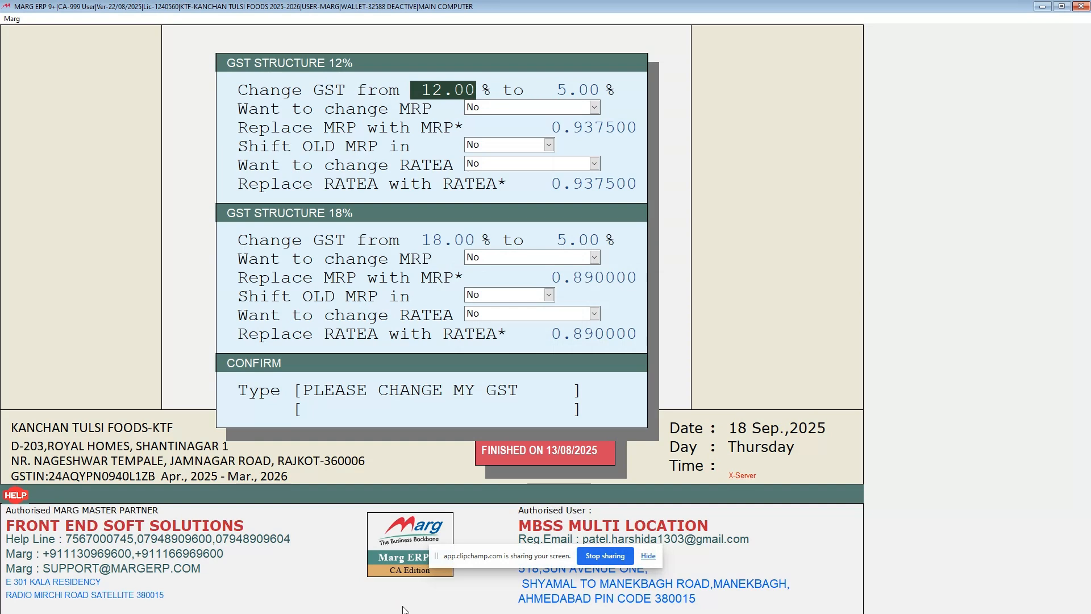
# In the 12% GST structure, keep the change to 5% and set the MRP change to Current Tax Bases with factor 0.937500.
pyautogui.press('Return')
pyautogui.press('Return')
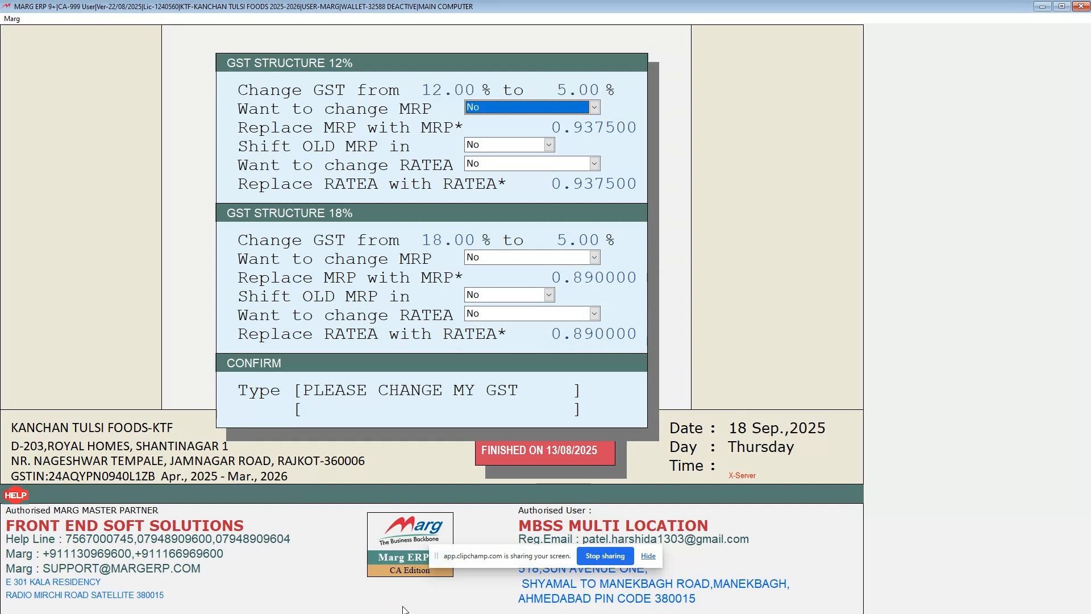
pyautogui.hotkey('alt', 'Down')
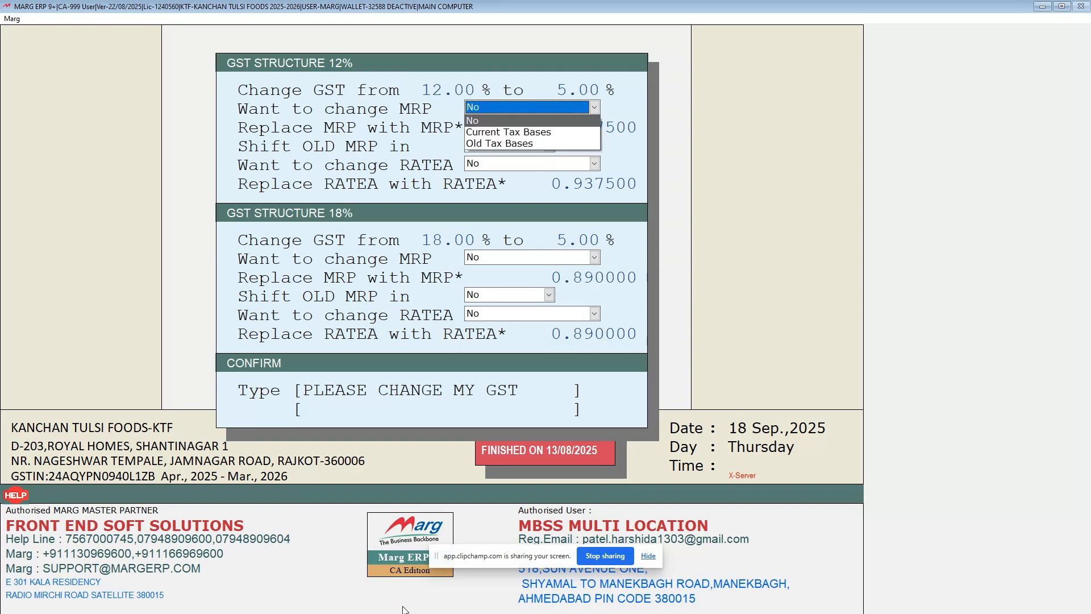
pyautogui.press('Down')
pyautogui.press('Return')
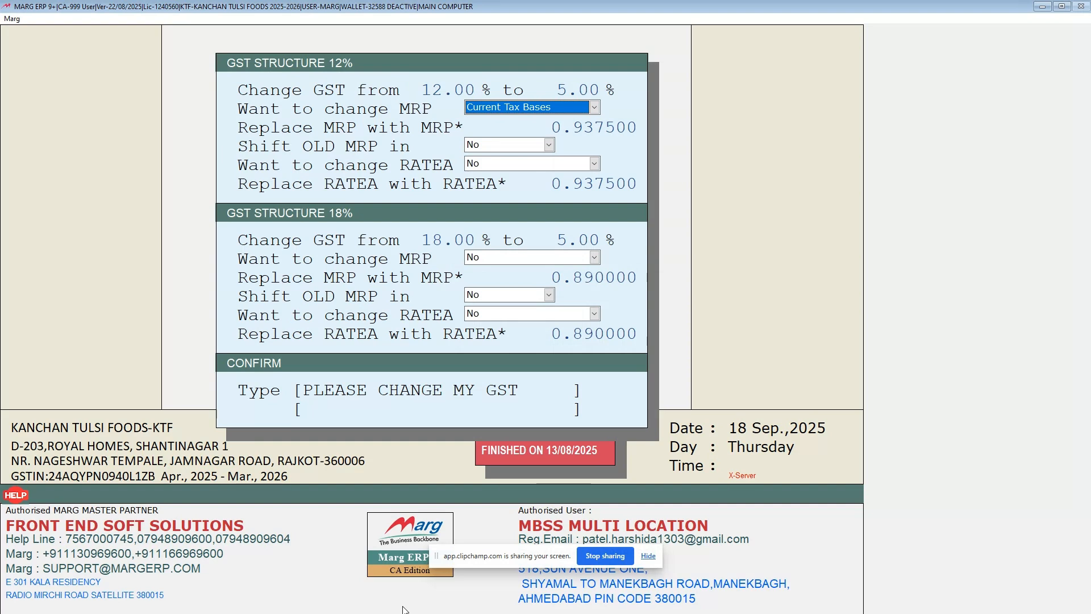
pyautogui.press('Return')
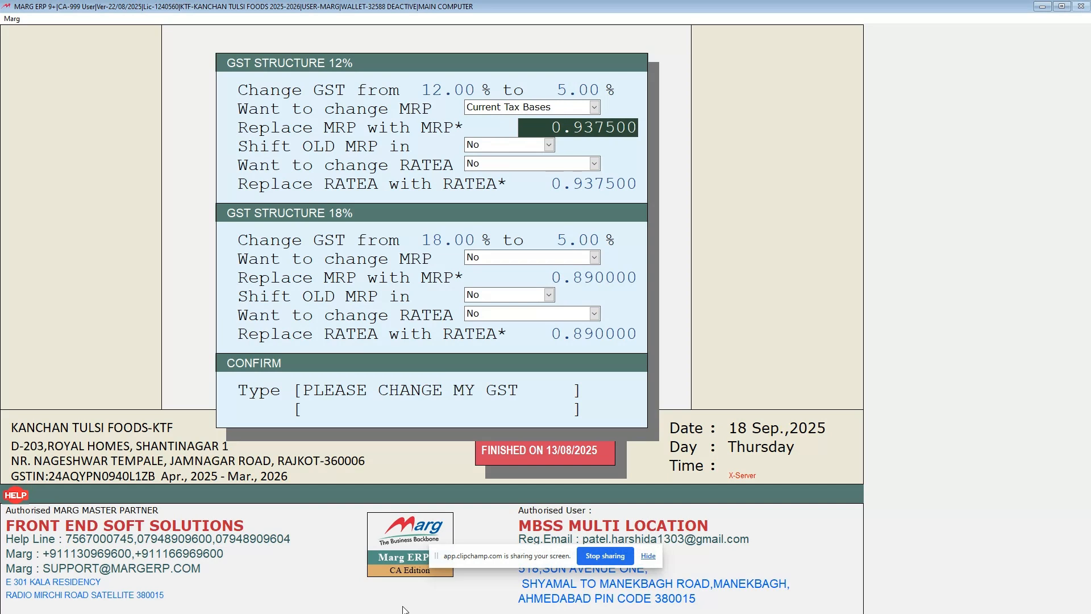
pyautogui.press('Return')
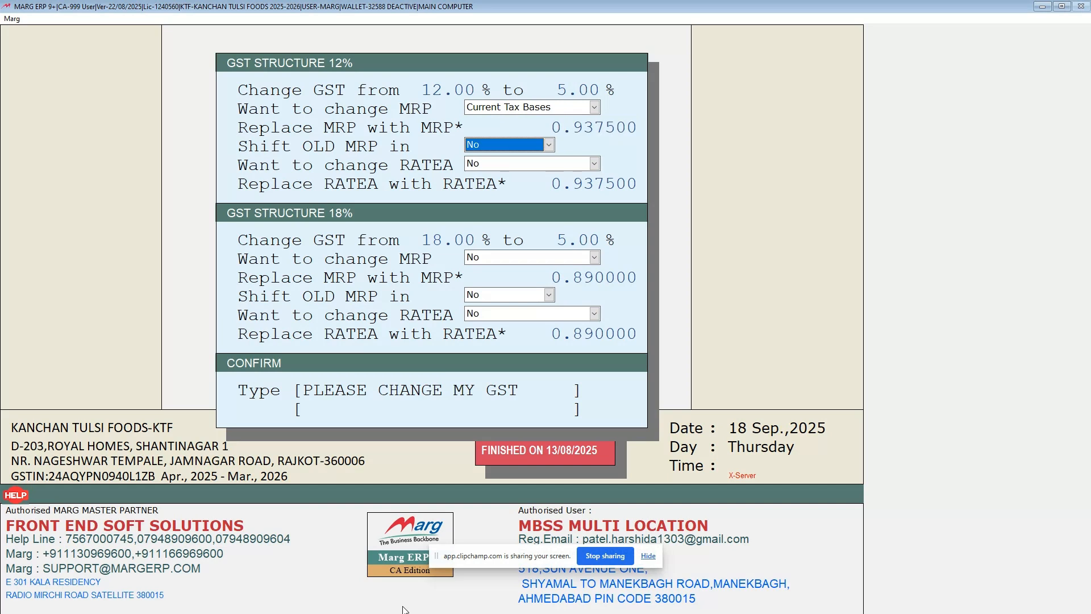
# Shift the old MRP into H-Rate for the 12% GST structure.
pyautogui.hotkey('alt', 'Down')
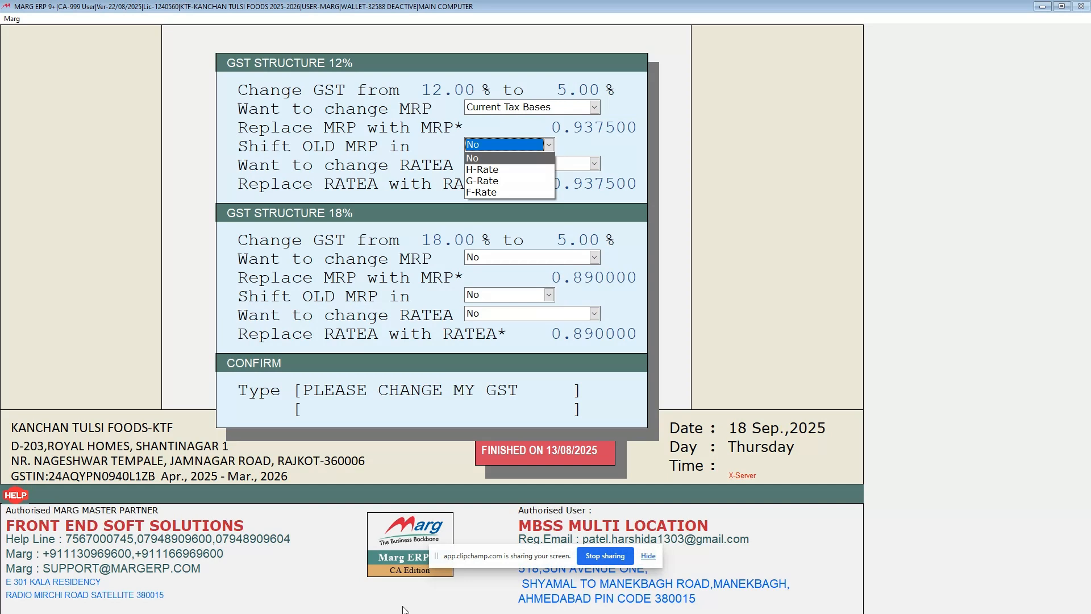
pyautogui.press('Down')
pyautogui.press('Down')
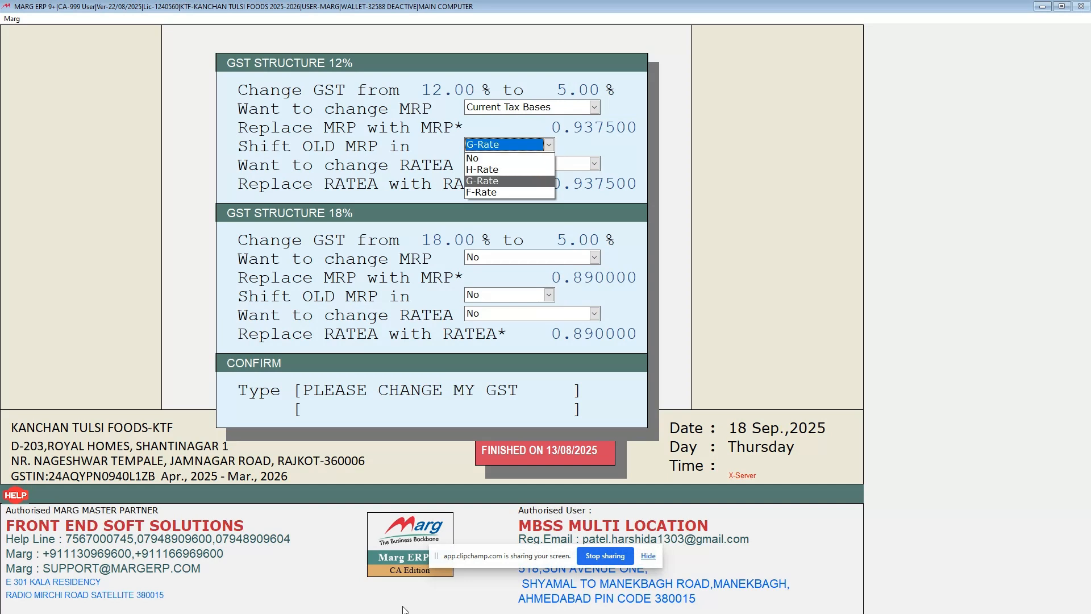
pyautogui.press('Up')
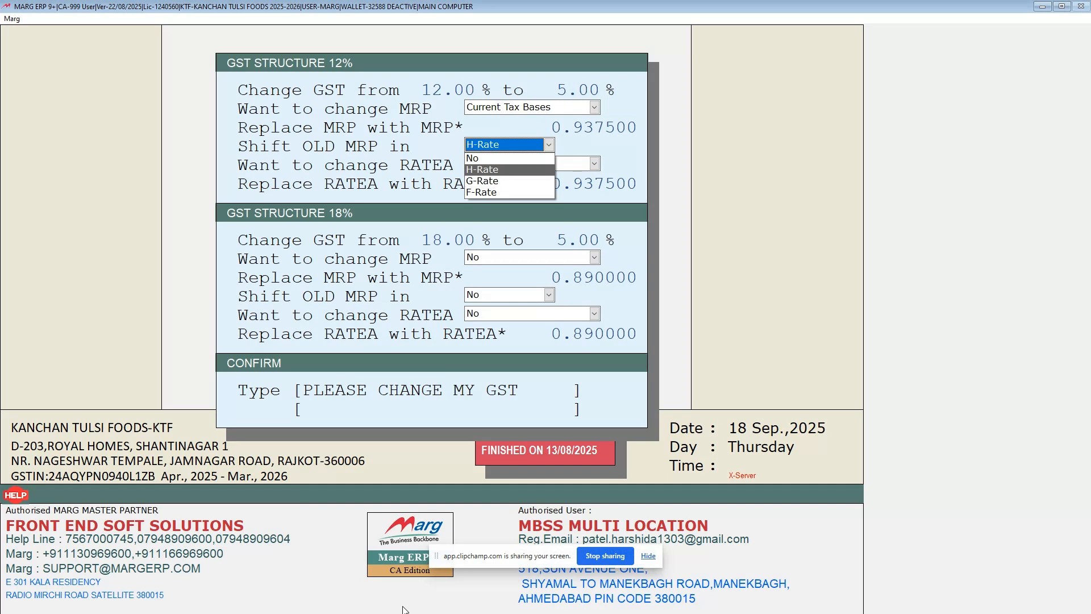
pyautogui.press('Up')
pyautogui.press('Down')
pyautogui.press('Down')
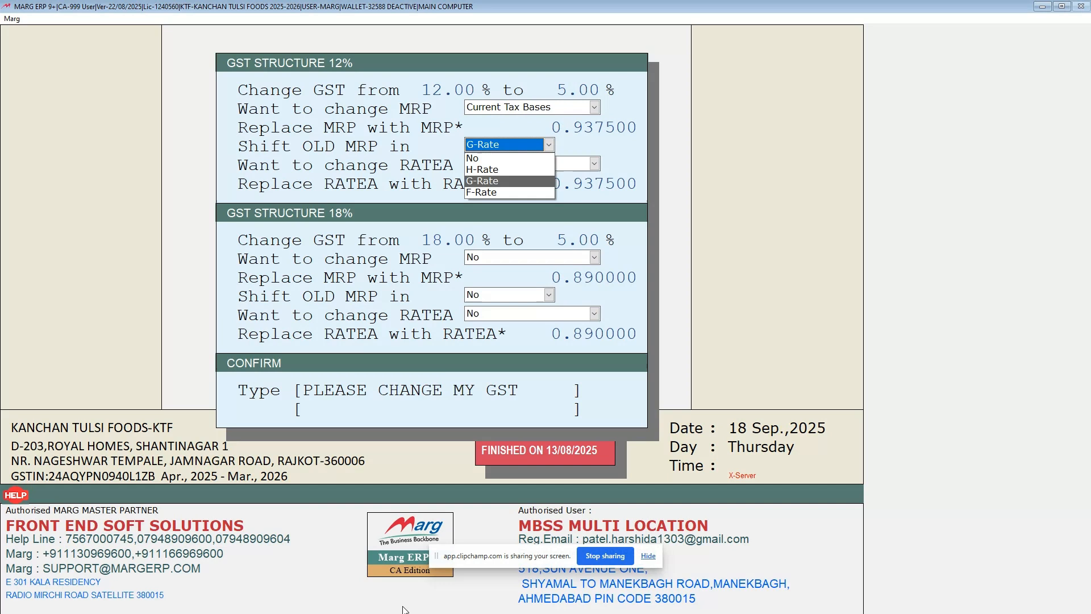
pyautogui.press('Down')
pyautogui.press('Up')
pyautogui.press('Up')
pyautogui.press('Return')
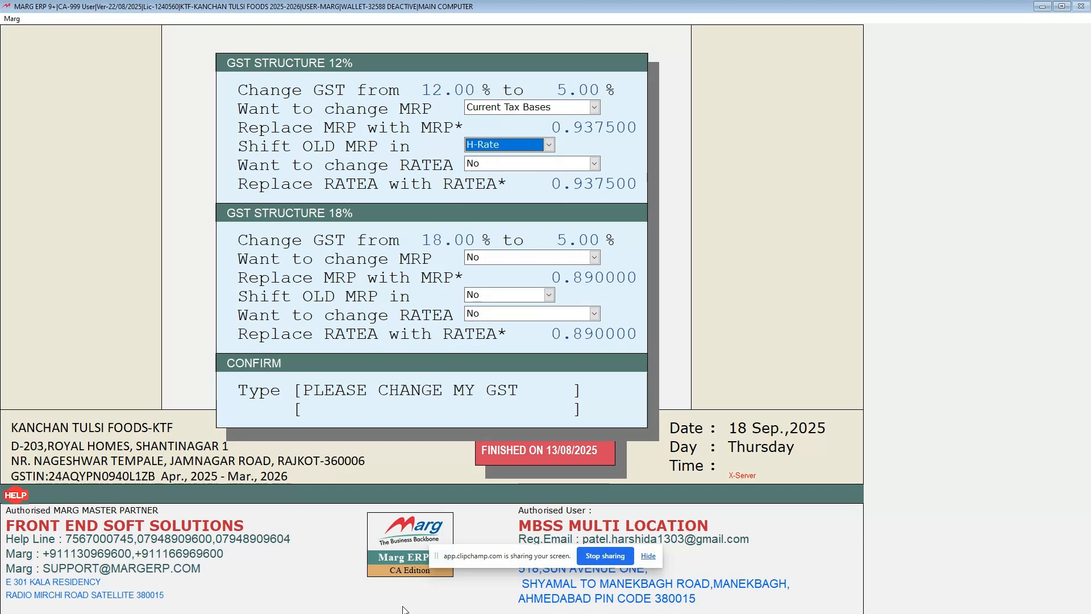
pyautogui.press('Return')
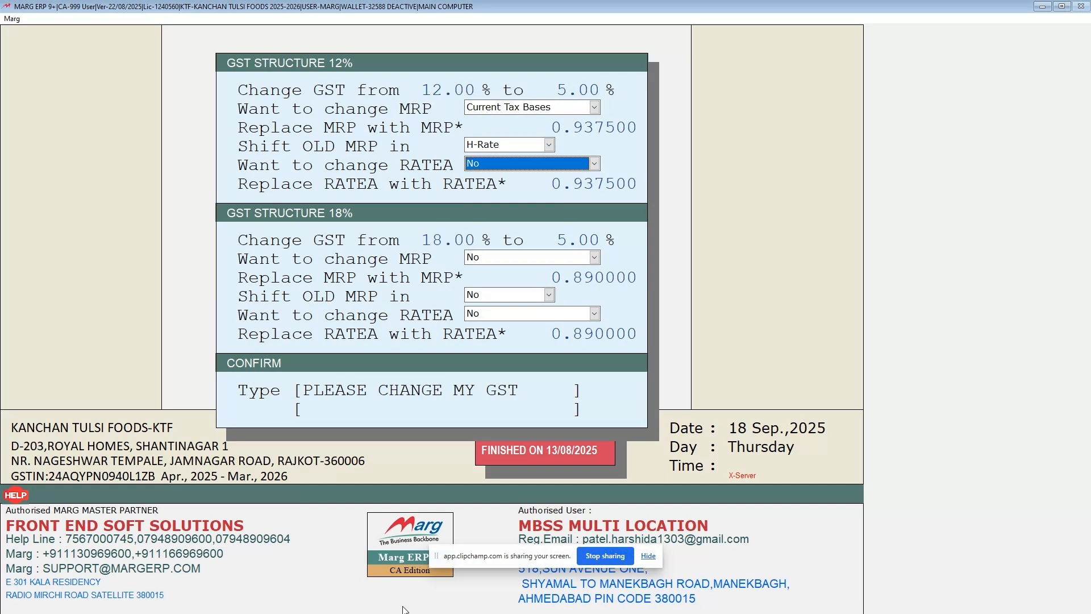
# Set the RATEA change for the 12% GST structure to Current Tax Bases, keeping factor 0.937500.
pyautogui.hotkey('alt', 'Down')
pyautogui.press('Down')
pyautogui.press('Return')
pyautogui.press('Return')
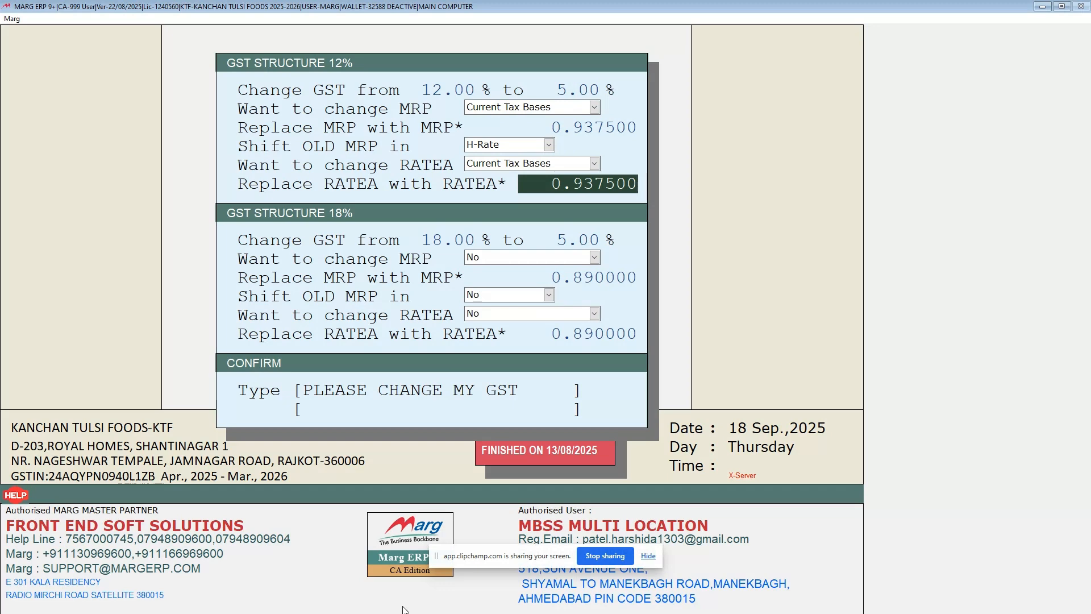
pyautogui.press('Return')
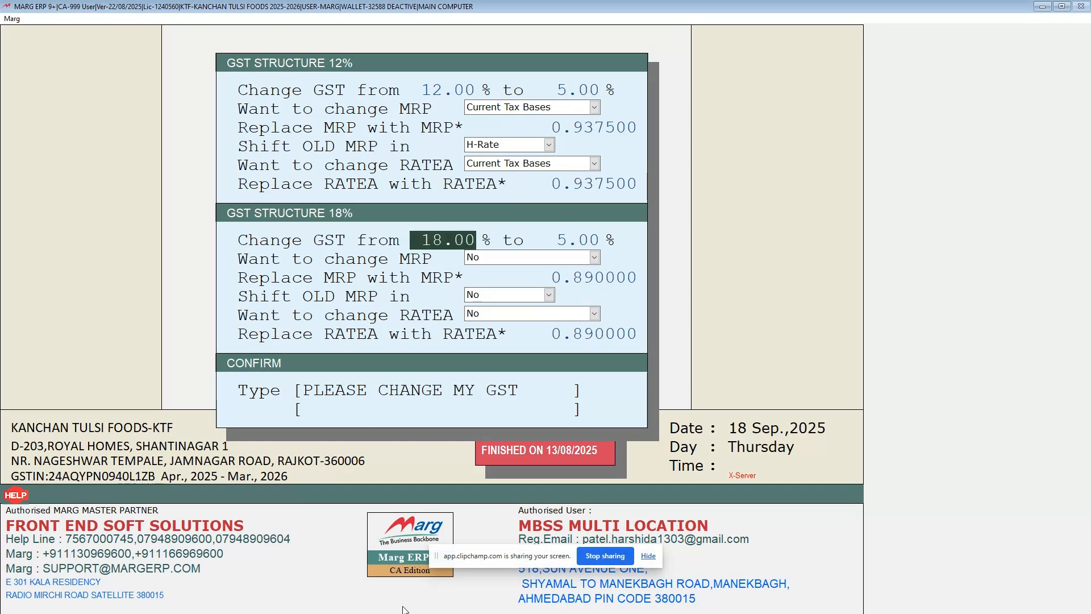
# In the 18% GST structure, keep the change to 5% and set the MRP change to Current Tax Bases with factor 0.890000.
pyautogui.press('Return')
pyautogui.press('Return')
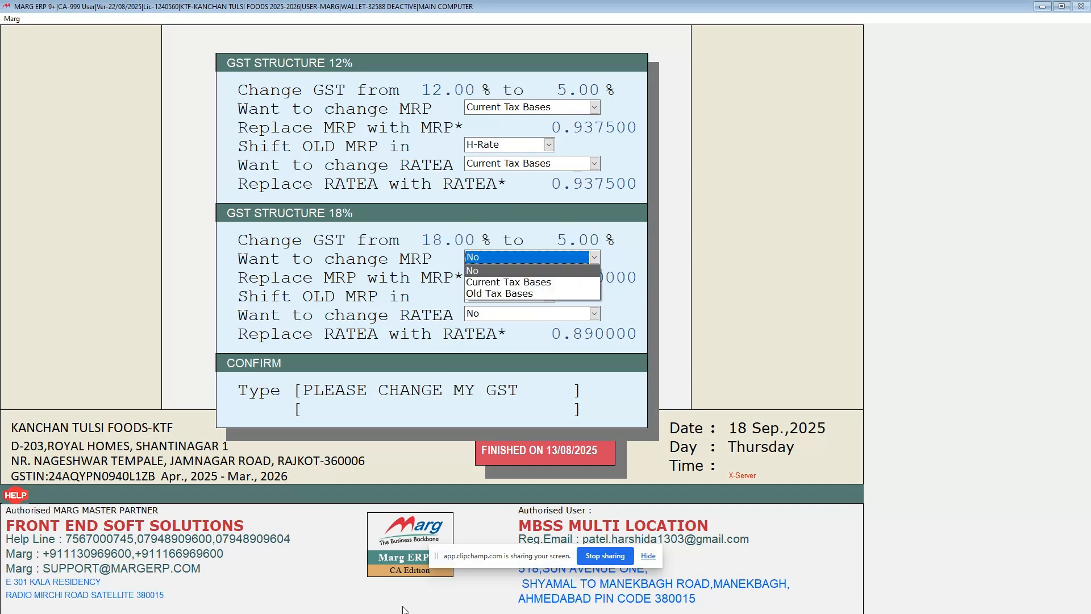
pyautogui.press('Down')
pyautogui.press('Return')
# For the 18% structure, shift the old MRP into H-Rate and change RATEA on Current Tax Bases with factor 0.890000.
pyautogui.press('Return')
pyautogui.press('Return')
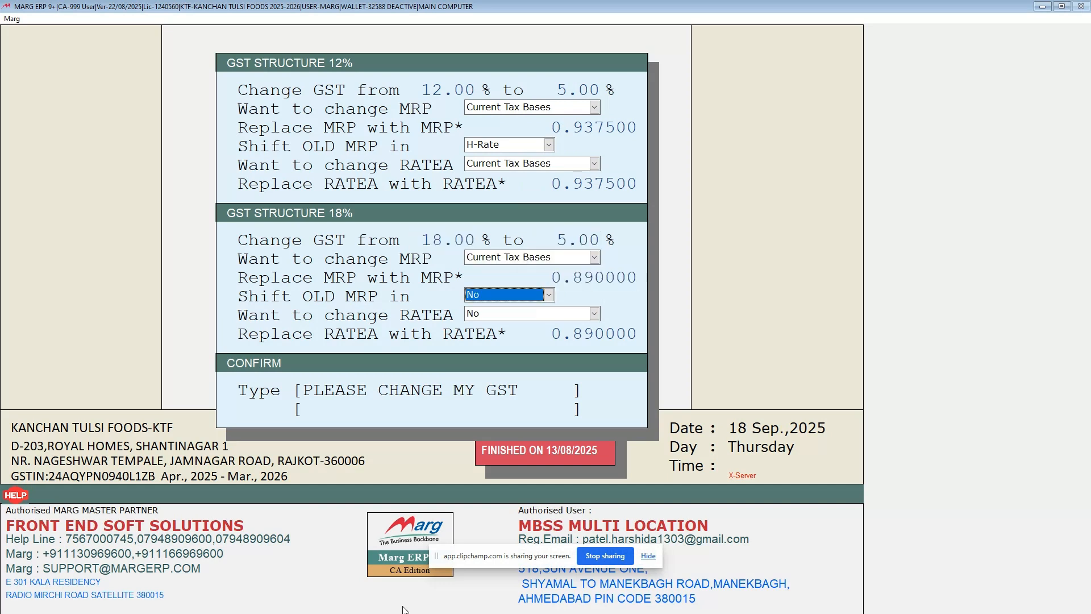
pyautogui.press('Down')
pyautogui.press('Return')
pyautogui.press('Return')
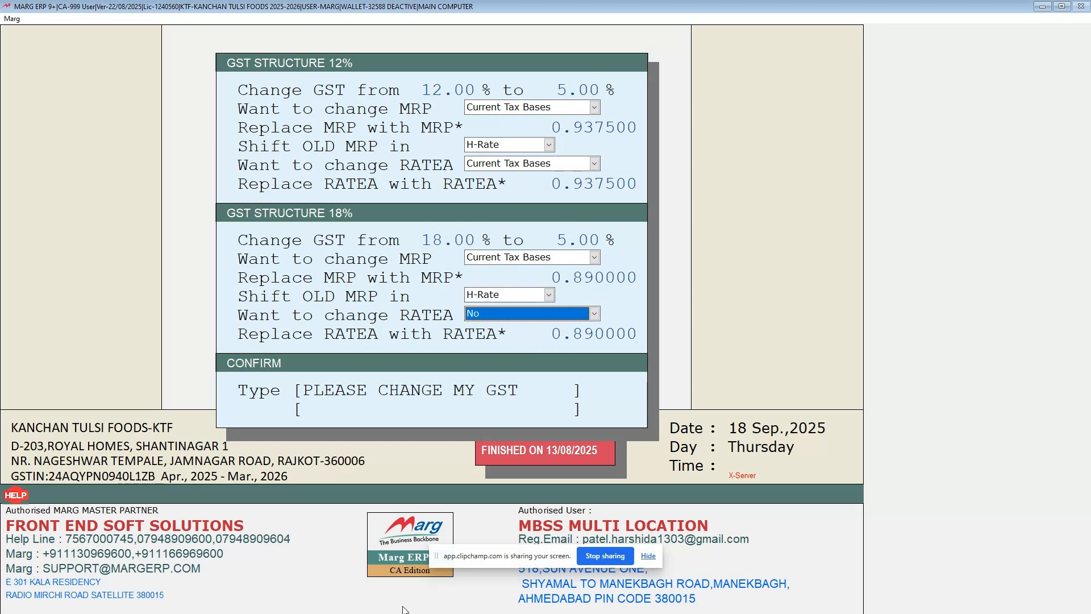
pyautogui.press('Down')
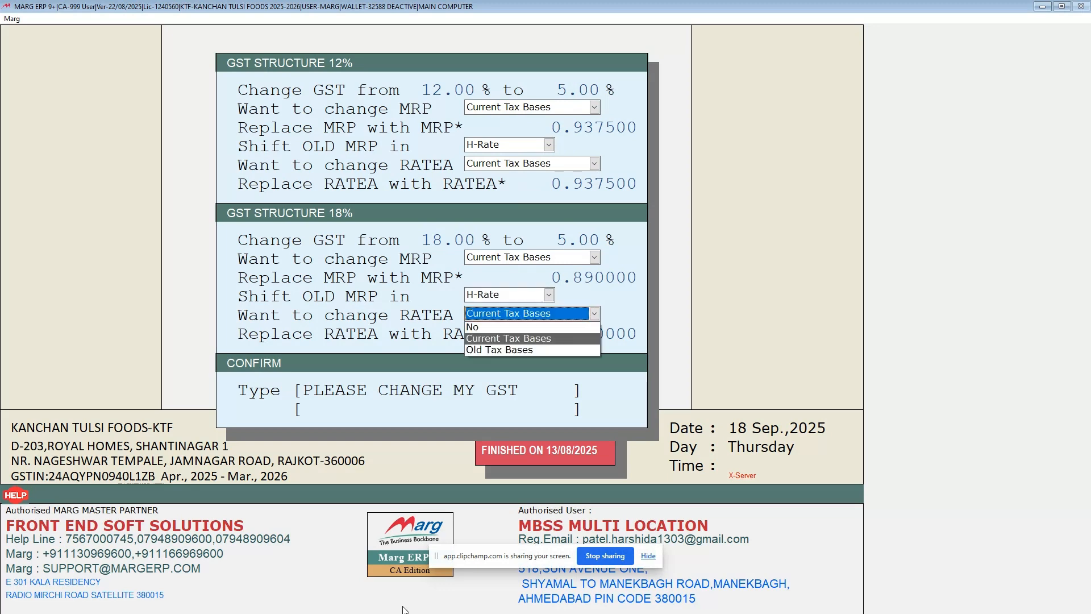
pyautogui.press('Return')
pyautogui.press('Return')
pyautogui.press('Return')
# Run the bulk GST change with the confirmation phrase PLEASE CHANGE MY GST, and exit the store selection that follows.
pyautogui.write('O')
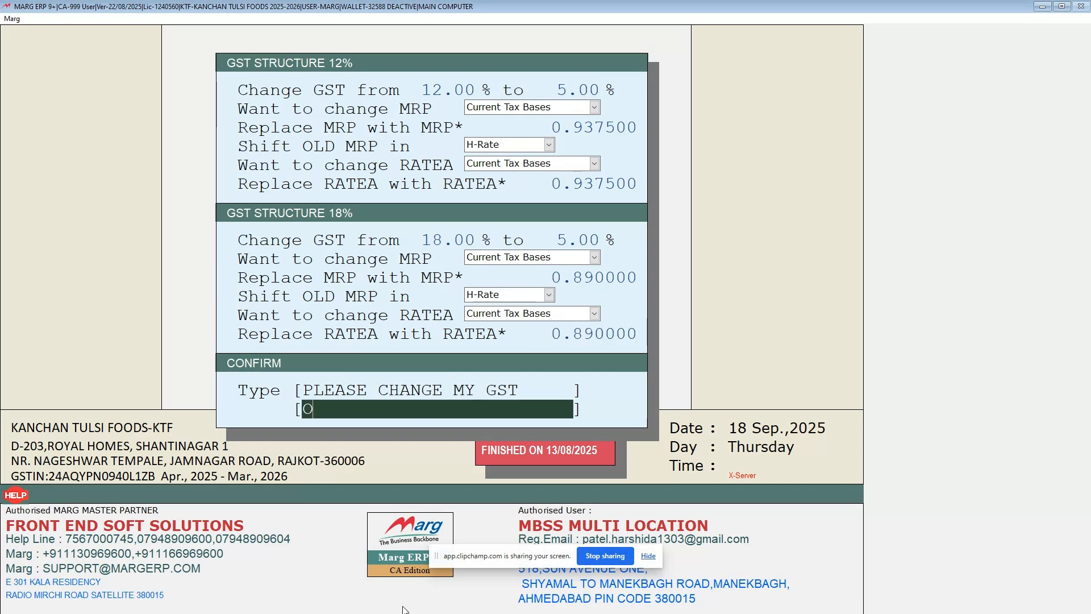
pyautogui.press('BackSpace')
pyautogui.write('PLEASE CHANGE ')
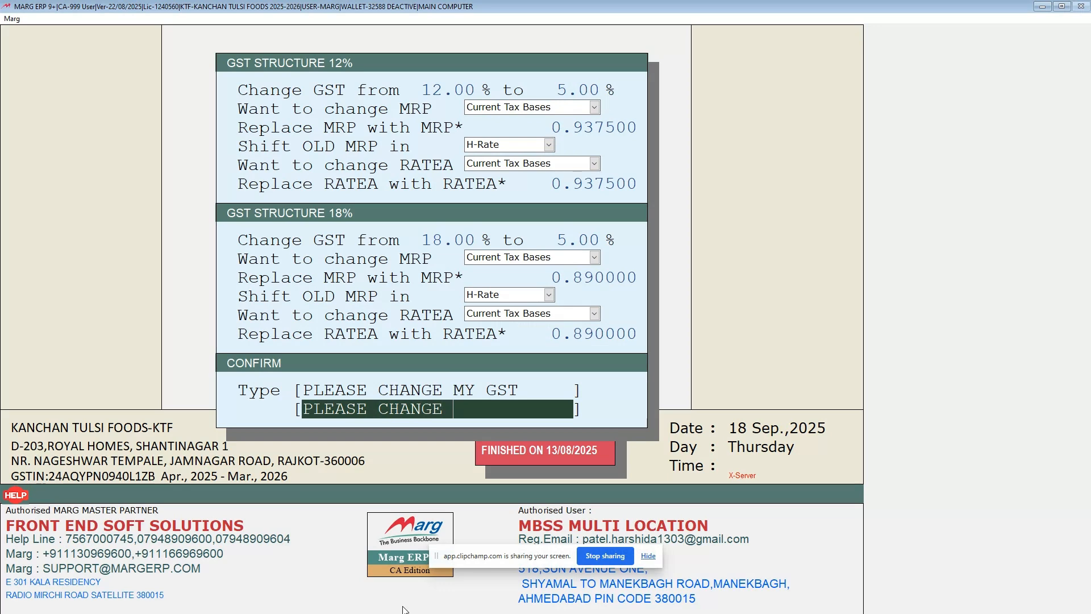
pyautogui.write('MY GST')
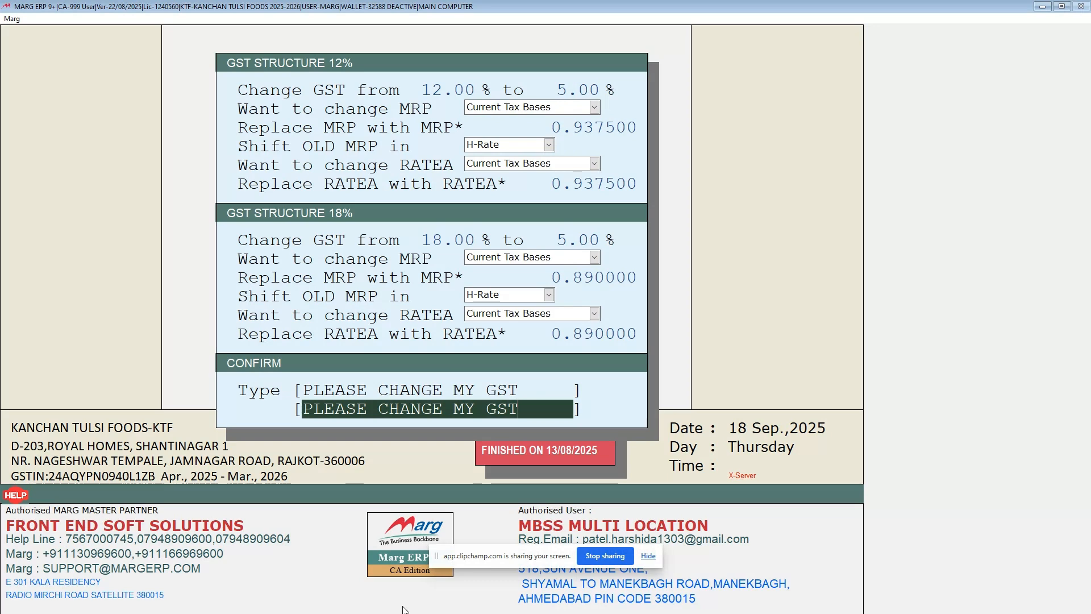
pyautogui.press('Return')
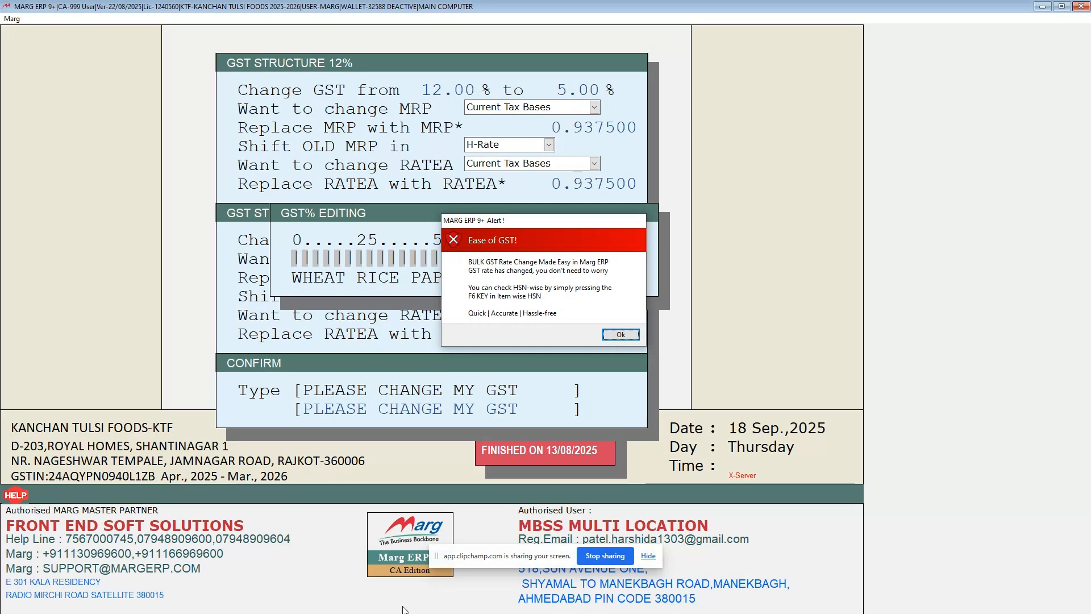
pyautogui.press('Return')
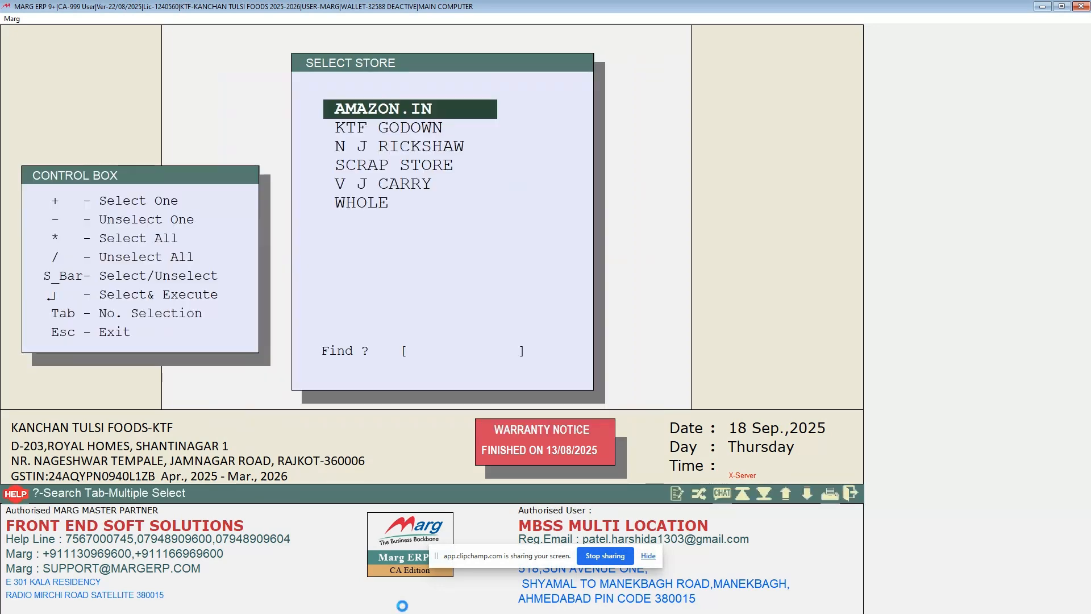
pyautogui.press('Escape')
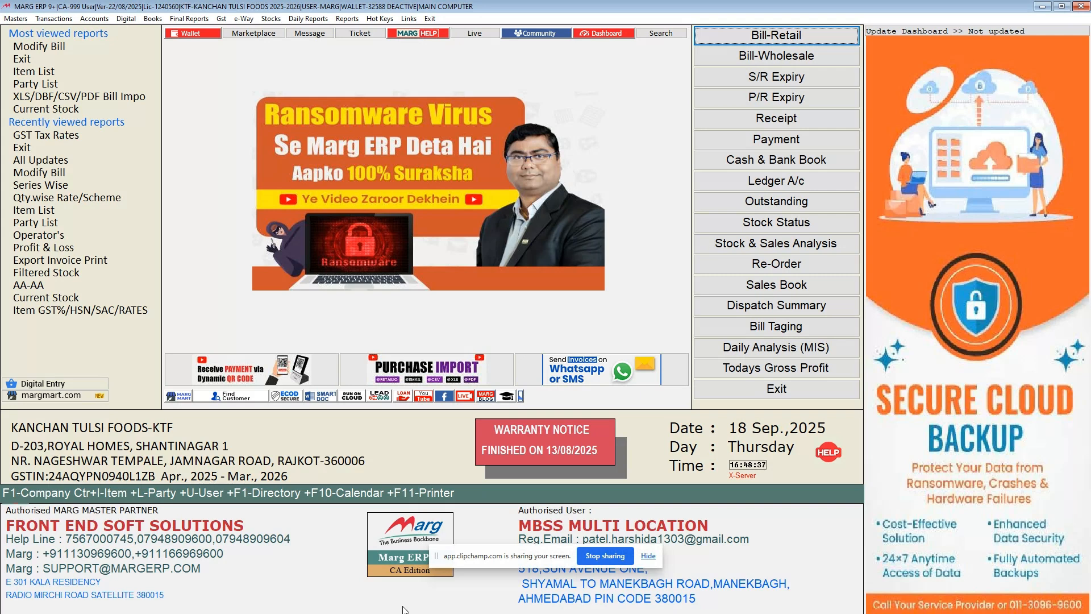
# Open the item-wise GST%/HSN/SAC rates master with all stores selected.
pyautogui.press('alt')
pyautogui.press('Right')
pyautogui.press('Right')
pyautogui.press('Right')
pyautogui.press('Right')
pyautogui.press('Right')
pyautogui.press('Right')
pyautogui.press('m')
pyautogui.press('Down')
pyautogui.press('Down')
pyautogui.press('Down')
pyautogui.press('Down')
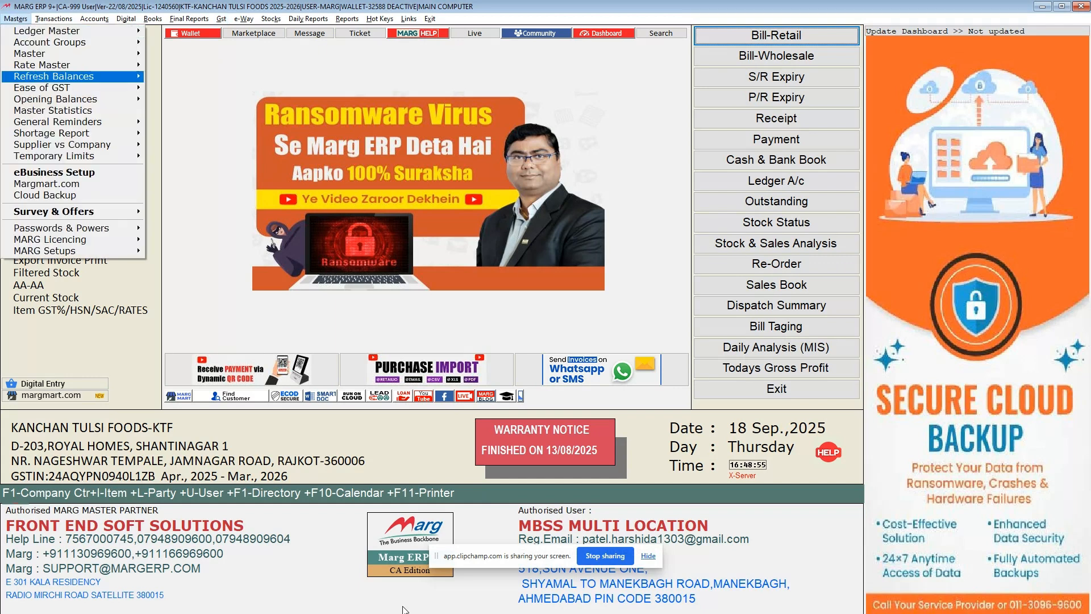
pyautogui.press('Right')
pyautogui.press('Return')
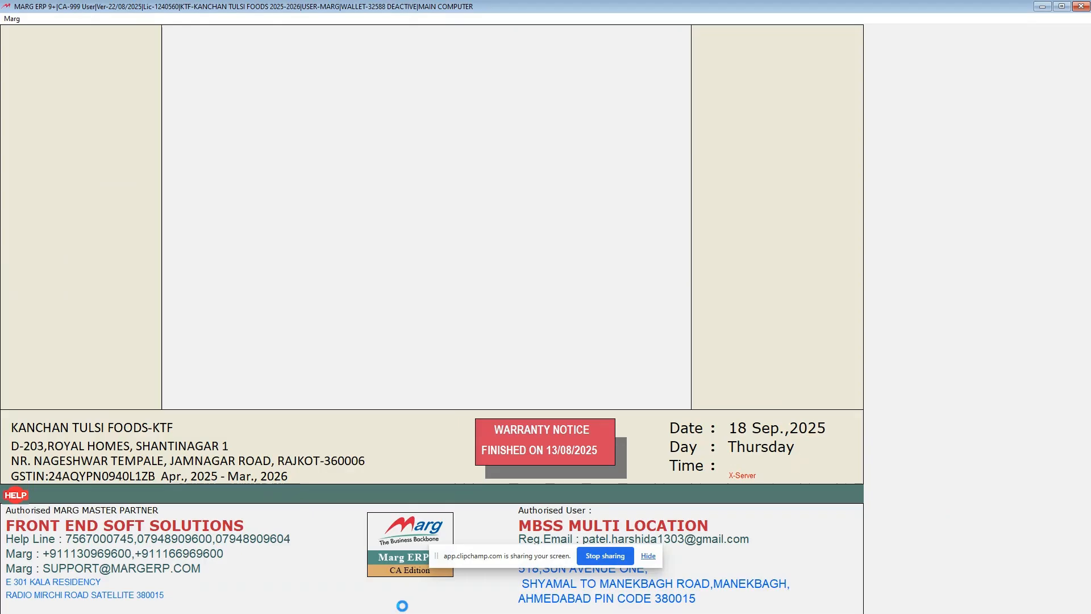
pyautogui.press('*')
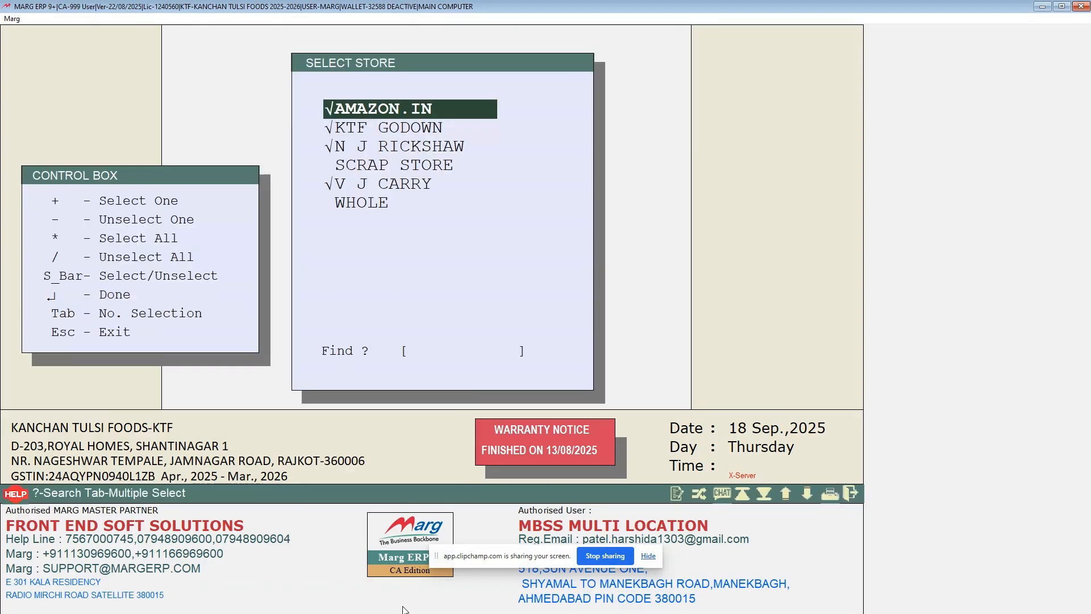
pyautogui.press('Return')
# Open the tax multi-edit list from the item-wise HSN/SAC master.
pyautogui.press('pagedown')
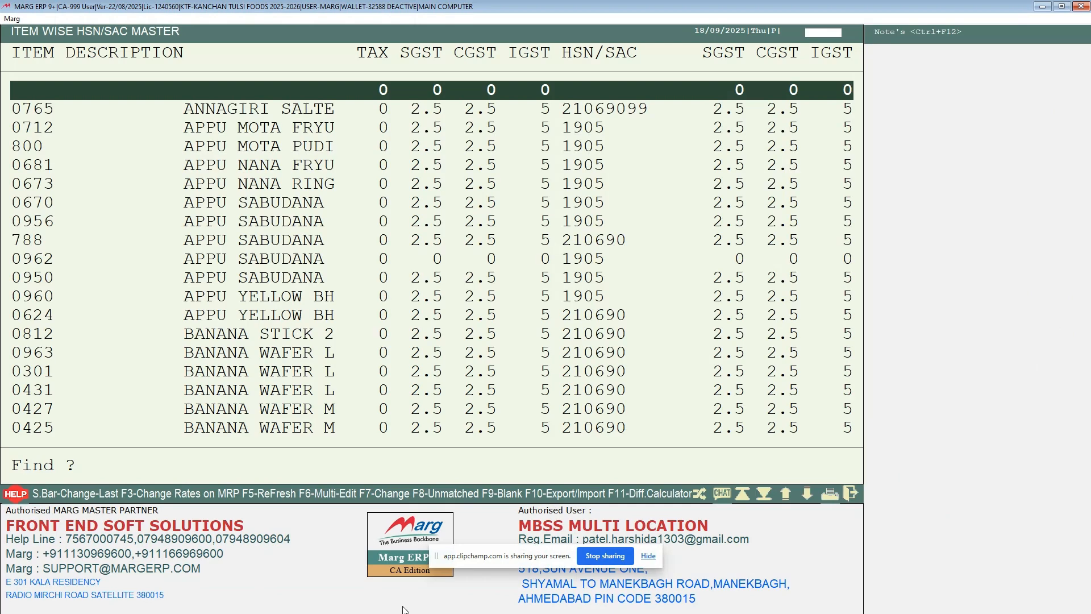
pyautogui.press('Down')
pyautogui.press('Down')
pyautogui.press('Down')
pyautogui.press('Down')
pyautogui.press('Down')
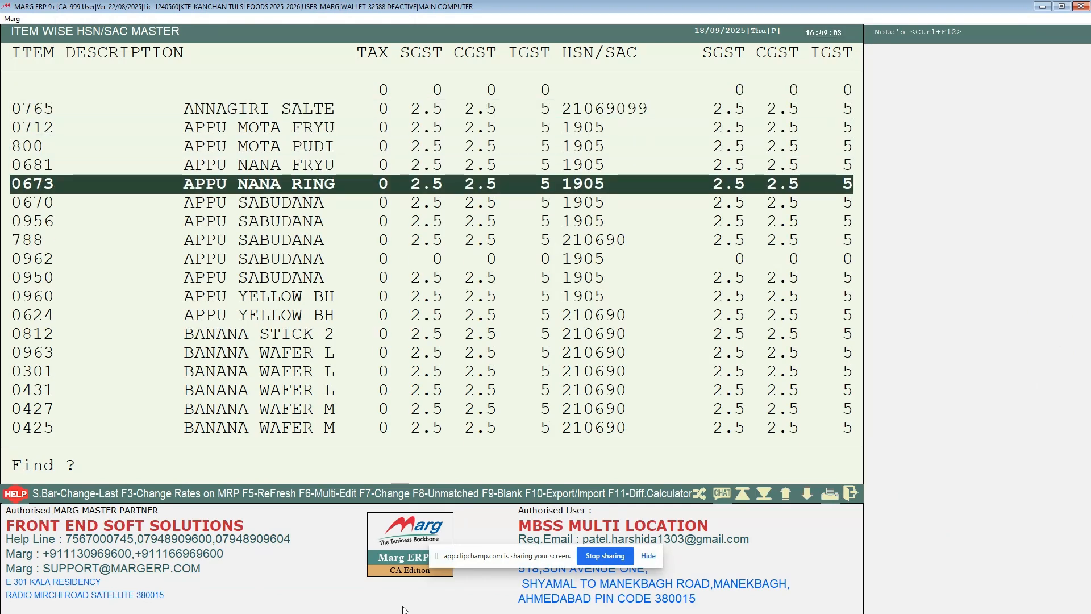
pyautogui.press('F3')
pyautogui.press('Return')
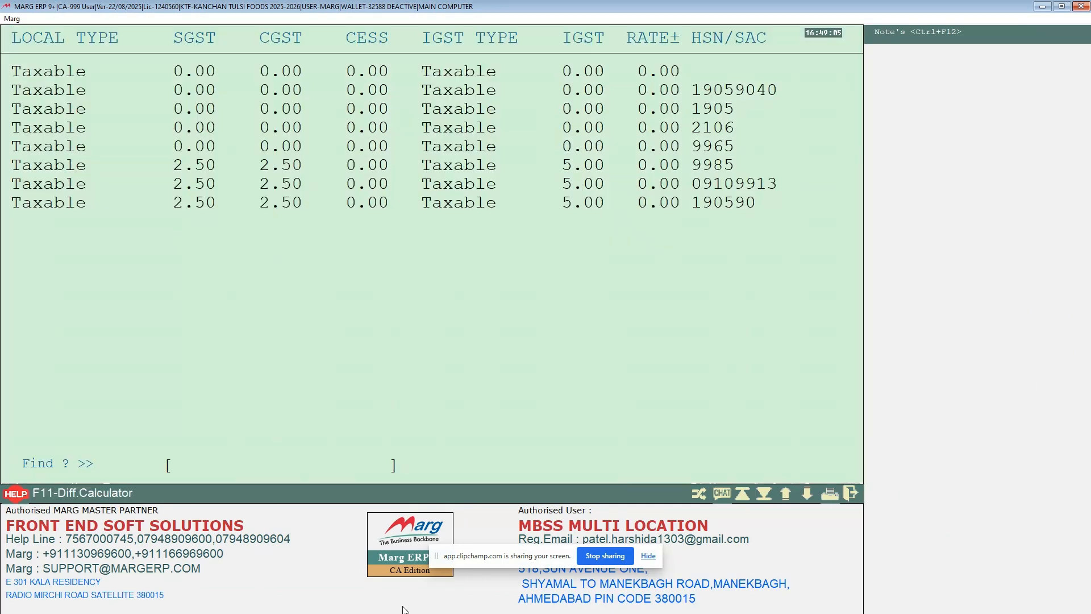
# Set SGST and CGST to 9% in the Taxable row with HSN/SAC 20081920.
pyautogui.press('Down')
pyautogui.press('Down')
pyautogui.press('Down')
pyautogui.press('Down')
pyautogui.press('Down')
pyautogui.press('Down')
pyautogui.press('Down')
pyautogui.press('Down')
pyautogui.press('Down')
pyautogui.press('Down')
pyautogui.press('Down')
pyautogui.press('Down')
pyautogui.press('Down')
pyautogui.press('Down')
pyautogui.press('Down')
pyautogui.press('Down')
pyautogui.press('Down')
pyautogui.press('Down')
pyautogui.press('Down')
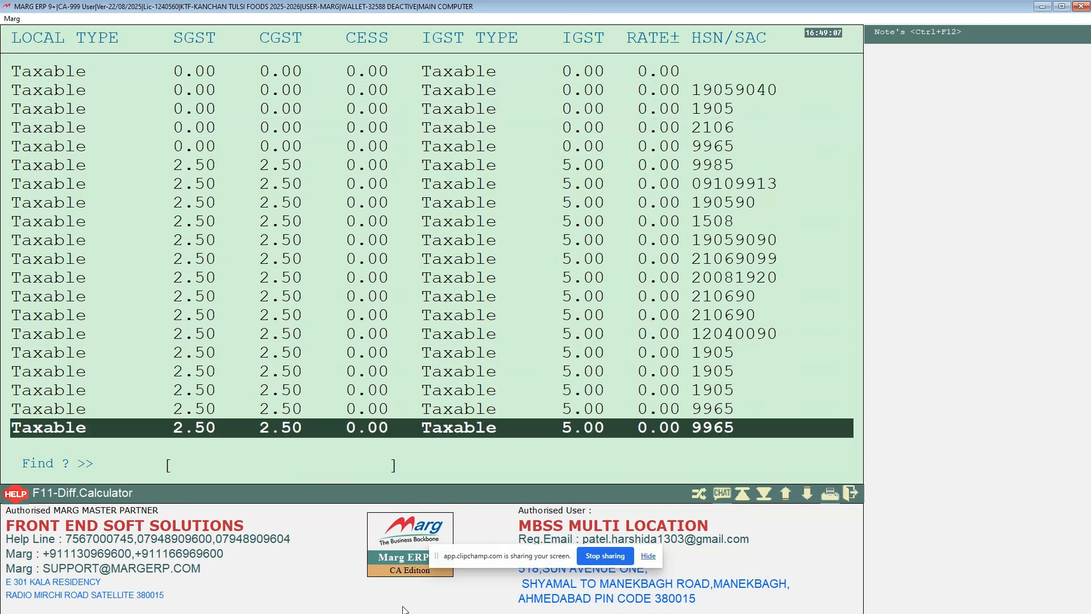
pyautogui.press('Up')
pyautogui.press('Up')
pyautogui.press('Up')
pyautogui.press('Up')
pyautogui.press('Up')
pyautogui.press('Up')
pyautogui.press('Up')
pyautogui.press('Up')
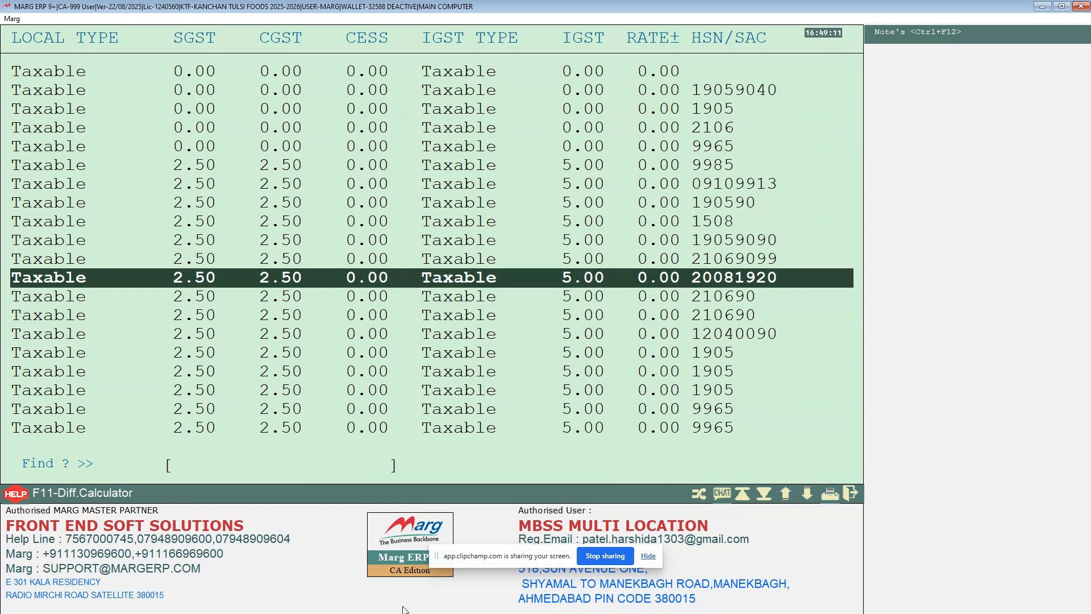
pyautogui.press('Return')
pyautogui.press('Return')
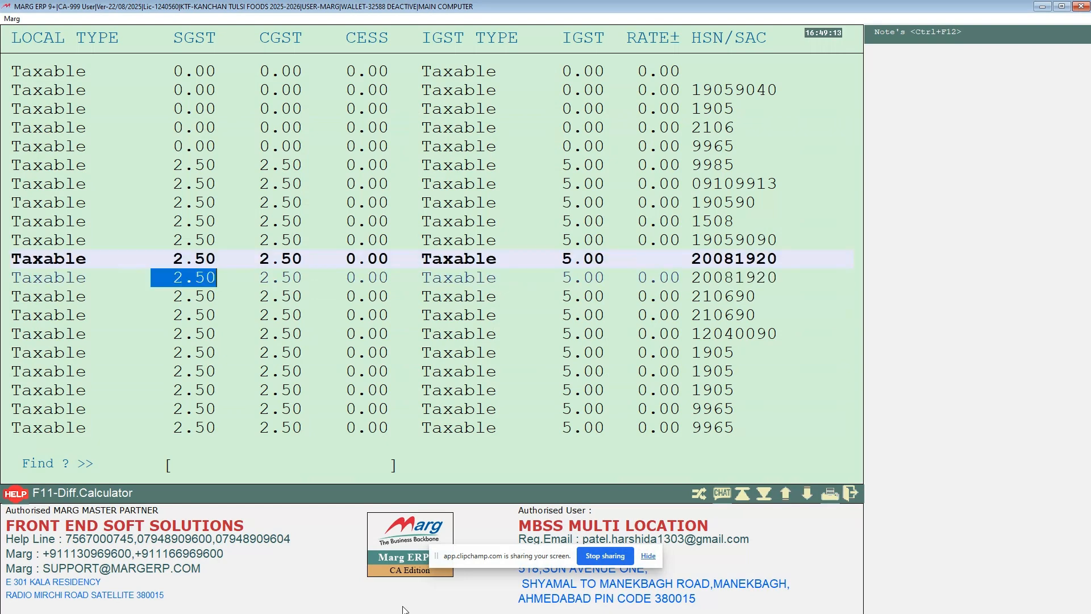
pyautogui.write('9 .')
# Keep HSN code 20081920 PEANUTS for the edited row, apply the tax change to its items and exit to the main screen.
pyautogui.press('Return')
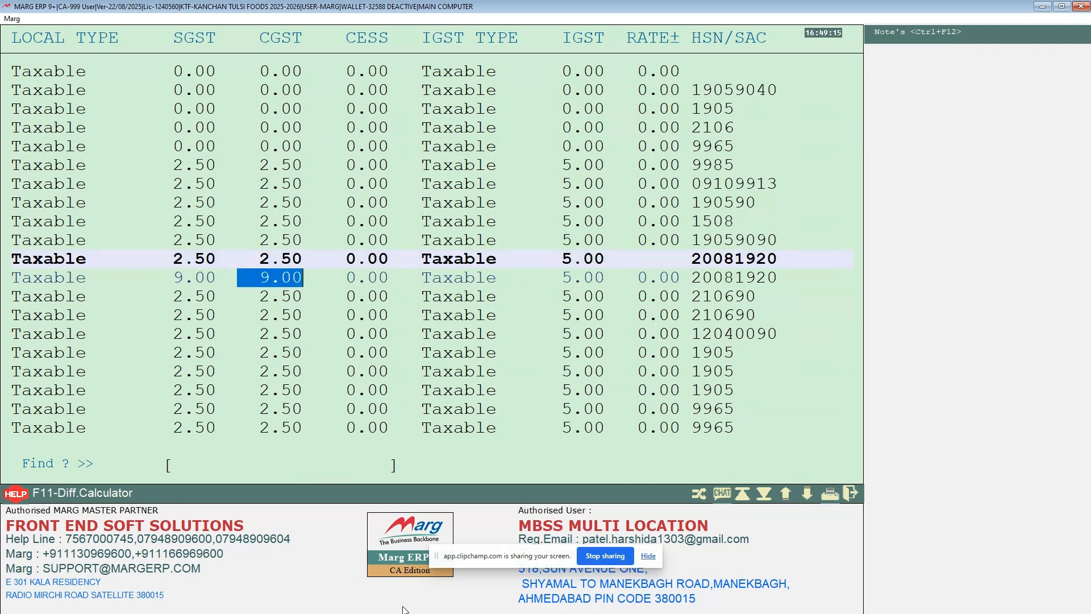
pyautogui.press('Return')
pyautogui.press('Return')
pyautogui.press('Return')
pyautogui.press('Return')
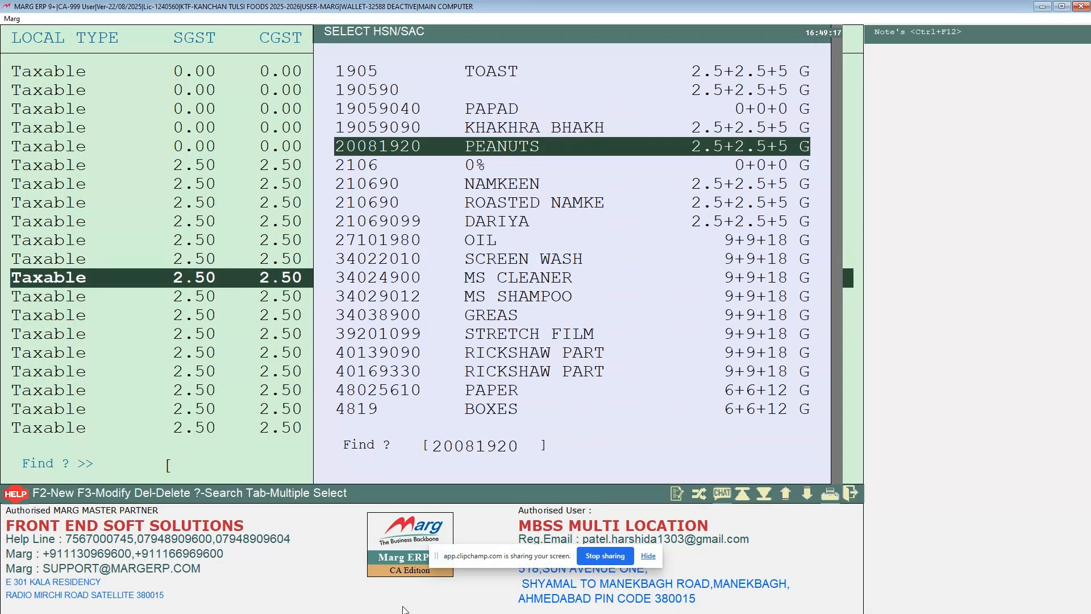
pyautogui.press('Return')
pyautogui.press('Return')
pyautogui.press('Return')
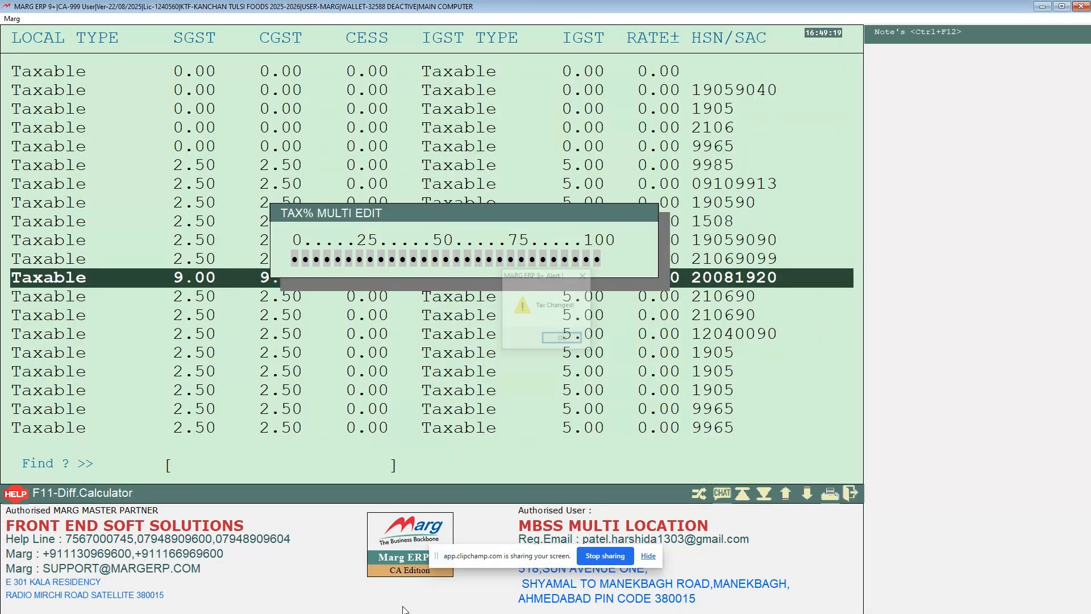
pyautogui.press('Return')
pyautogui.press('Escape')
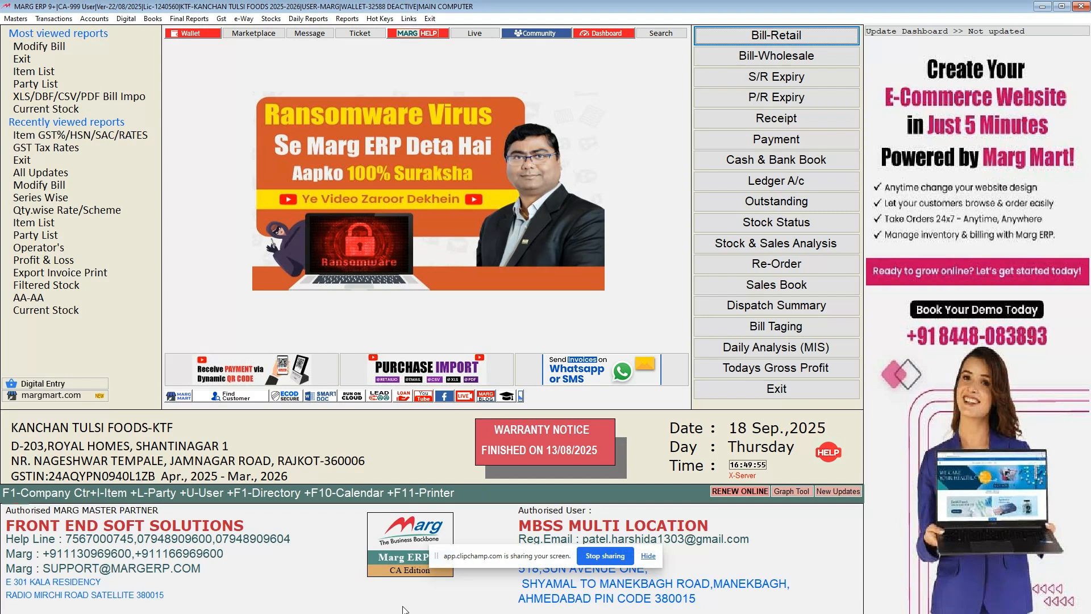
# Open the bulk GST change form from GST Tax Rates, confirming that a backup has been taken.
pyautogui.press('alt')
pyautogui.press('Right')
pyautogui.press('Right')
pyautogui.press('Right')
pyautogui.press('Right')
pyautogui.press('Right')
pyautogui.press('Right')
pyautogui.press('Down')
pyautogui.press('Down')
pyautogui.press('Down')
pyautogui.press('Down')
pyautogui.press('Down')
pyautogui.press('Down')
pyautogui.press('Down')
pyautogui.press('Down')
pyautogui.press('Down')
pyautogui.press('Down')
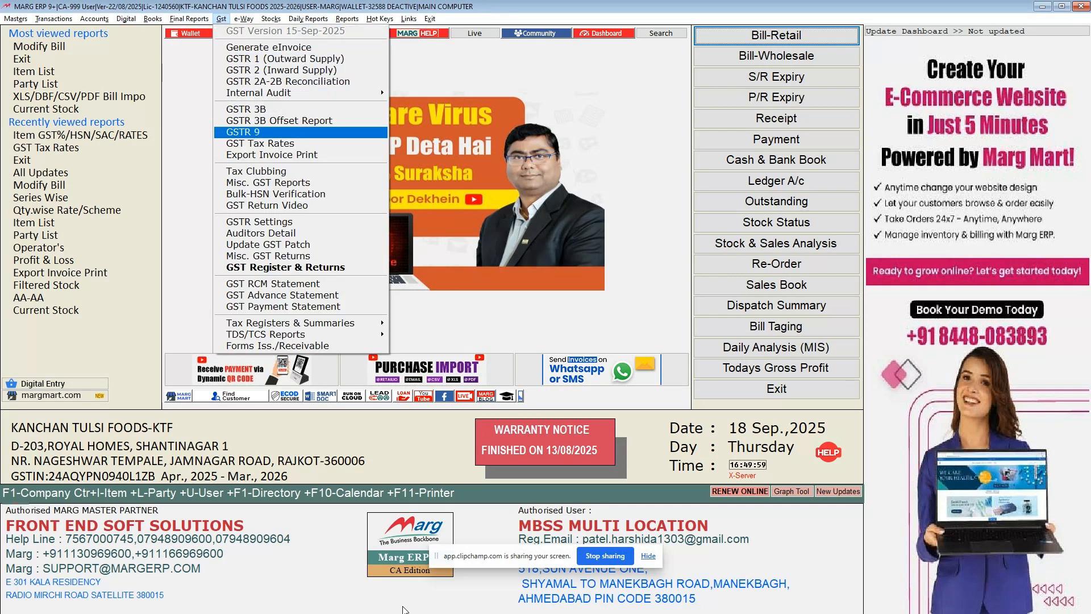
pyautogui.press('Return')
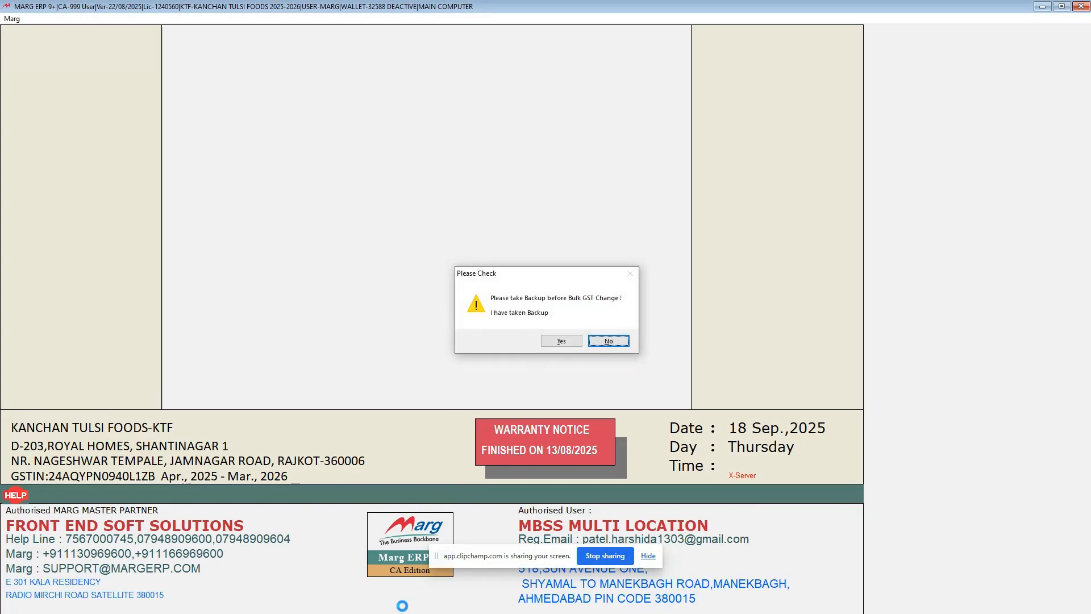
pyautogui.press('Left')
pyautogui.press('Return')
# In the 12% GST structure, keep the change to 5% and set the MRP change to Old Tax Bases with factor 0.937500.
pyautogui.press('Return')
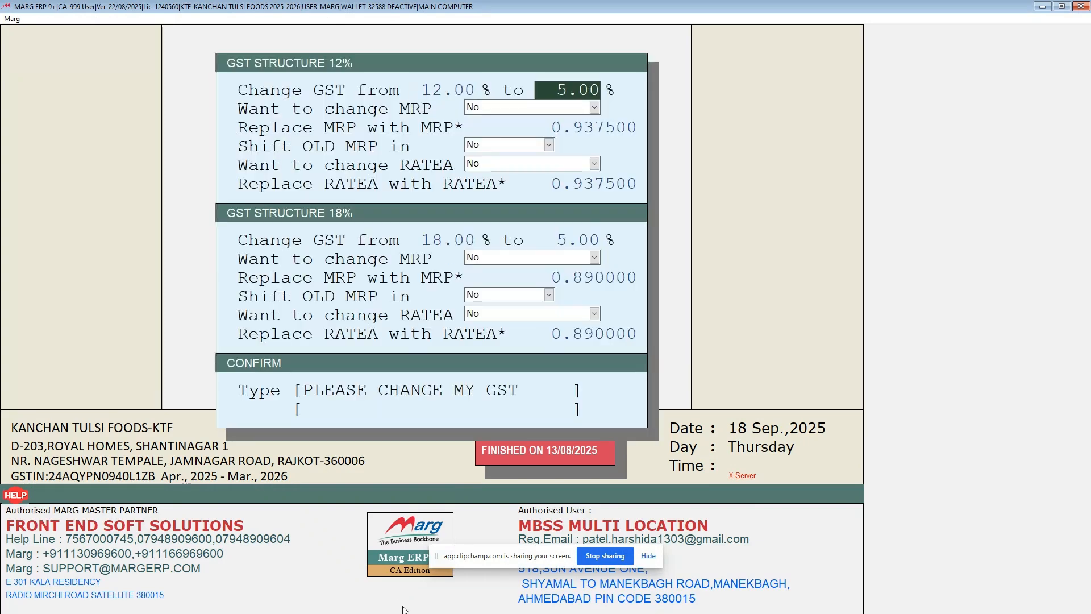
pyautogui.press('Return')
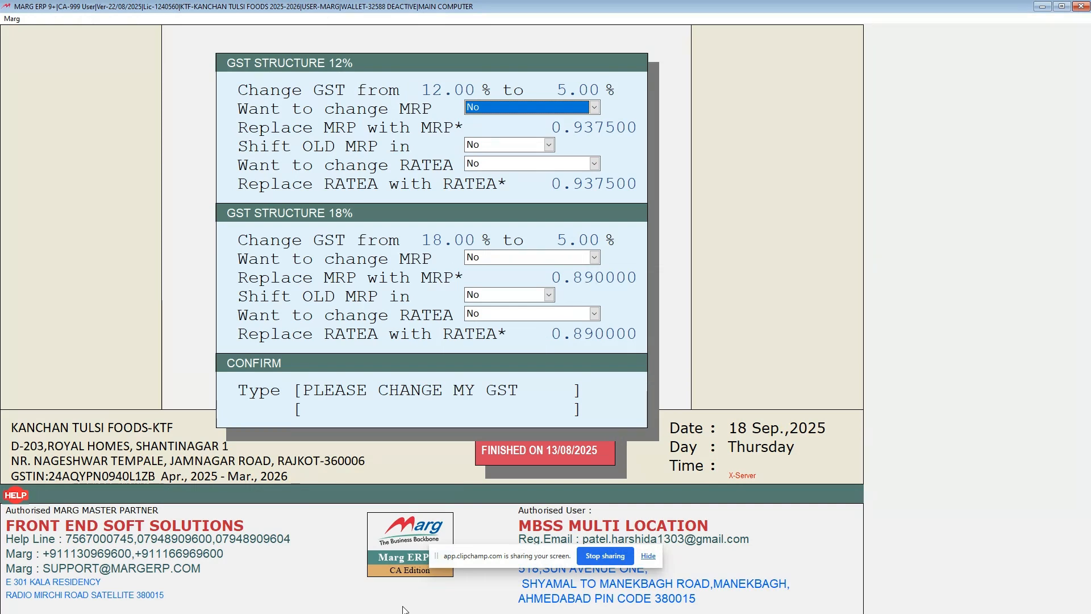
pyautogui.hotkey('alt', 'Down')
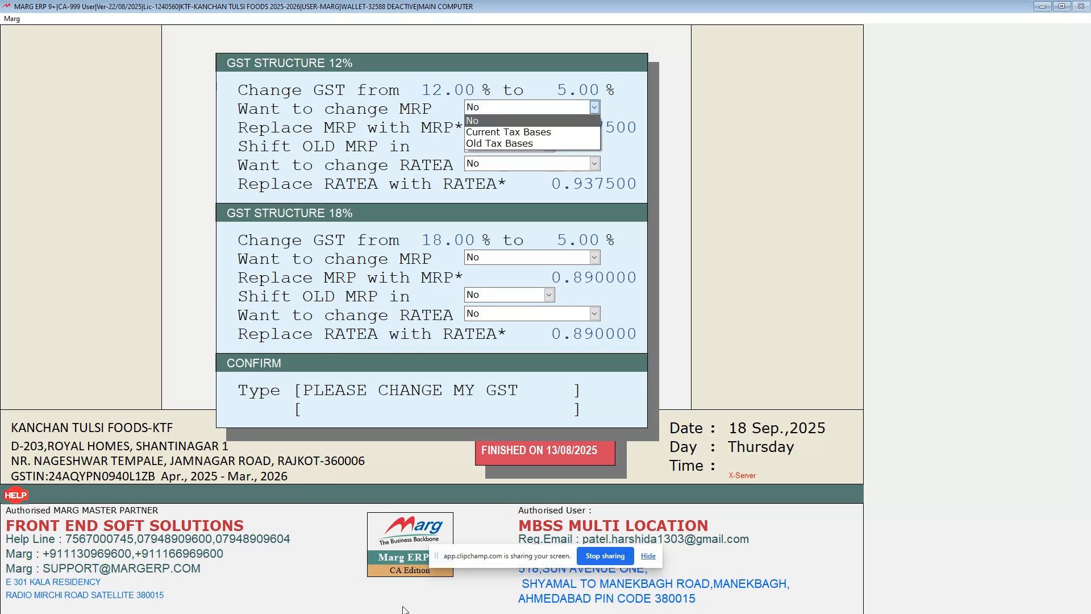
pyautogui.press('Down')
pyautogui.press('Down')
pyautogui.press('Return')
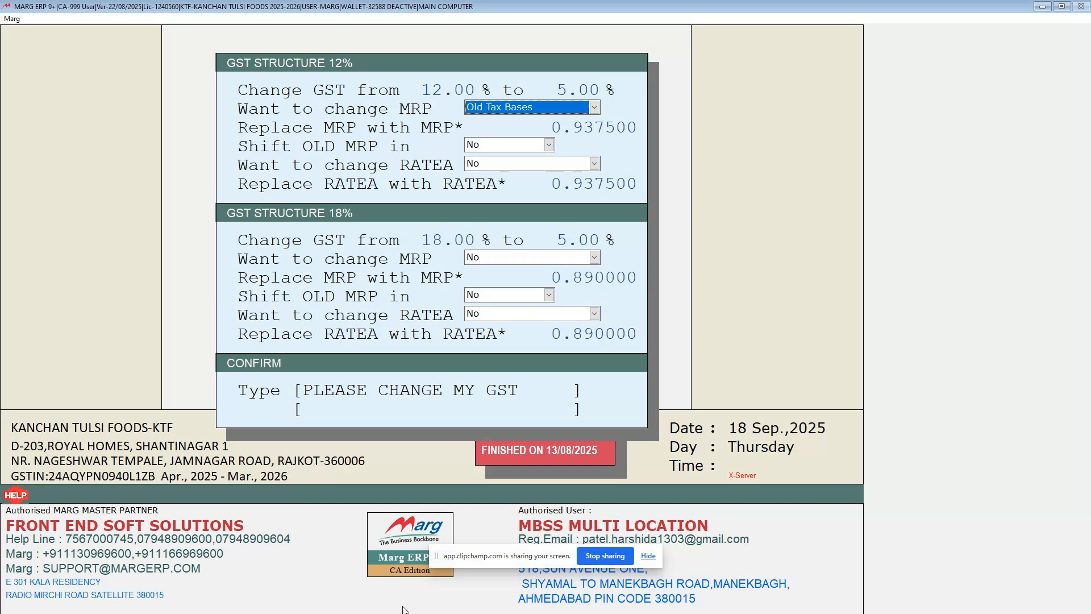
pyautogui.press('Return')
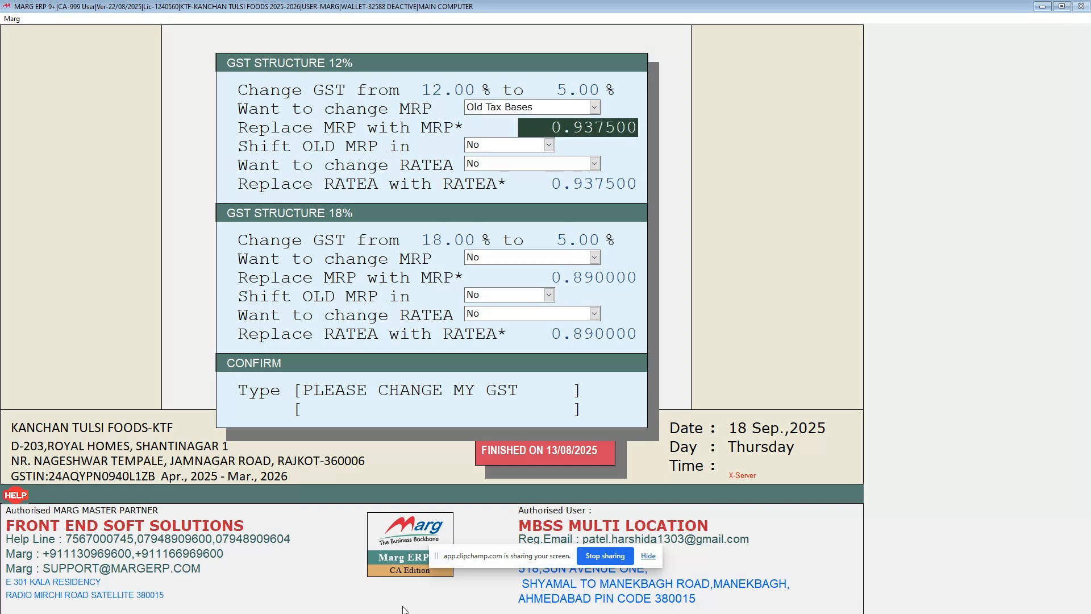
pyautogui.press('Return')
pyautogui.press('Return')
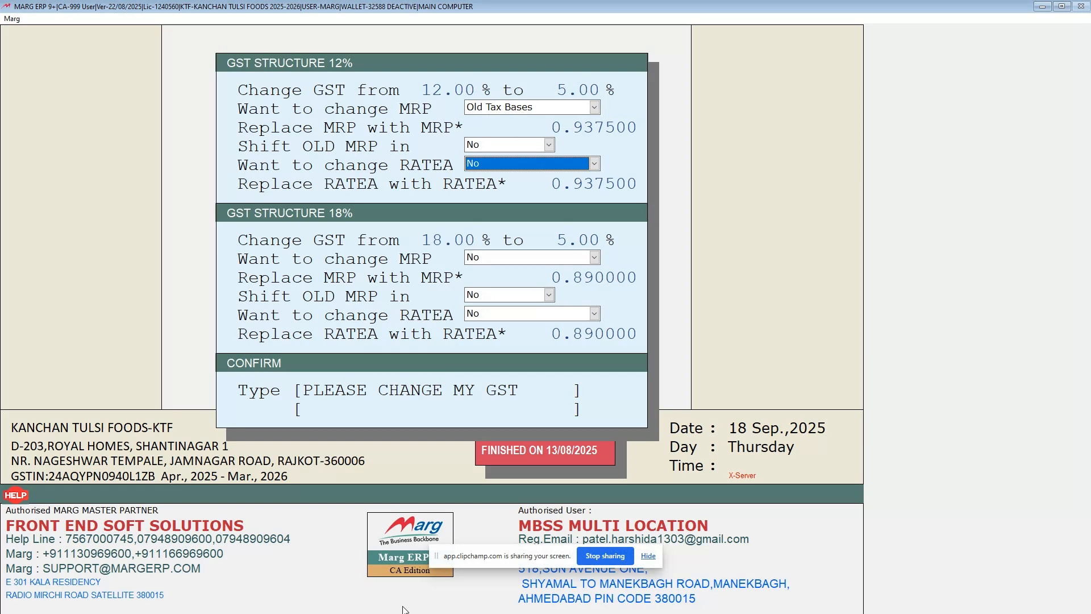
# Set the RATEA change for the 12% GST structure to Old Tax Bases.
pyautogui.press('Down')
pyautogui.press('Down')
pyautogui.press('Down')
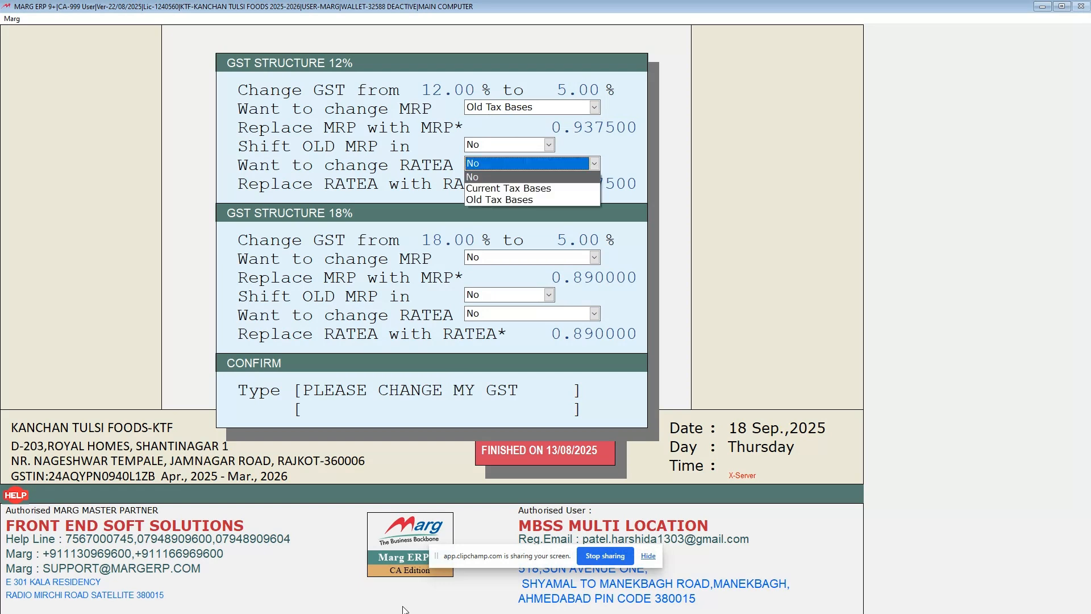
pyautogui.press('Return')
# Shift the old MRP of the 12% GST structure into H-Rate.
pyautogui.hotkey('shift', 'Tab')
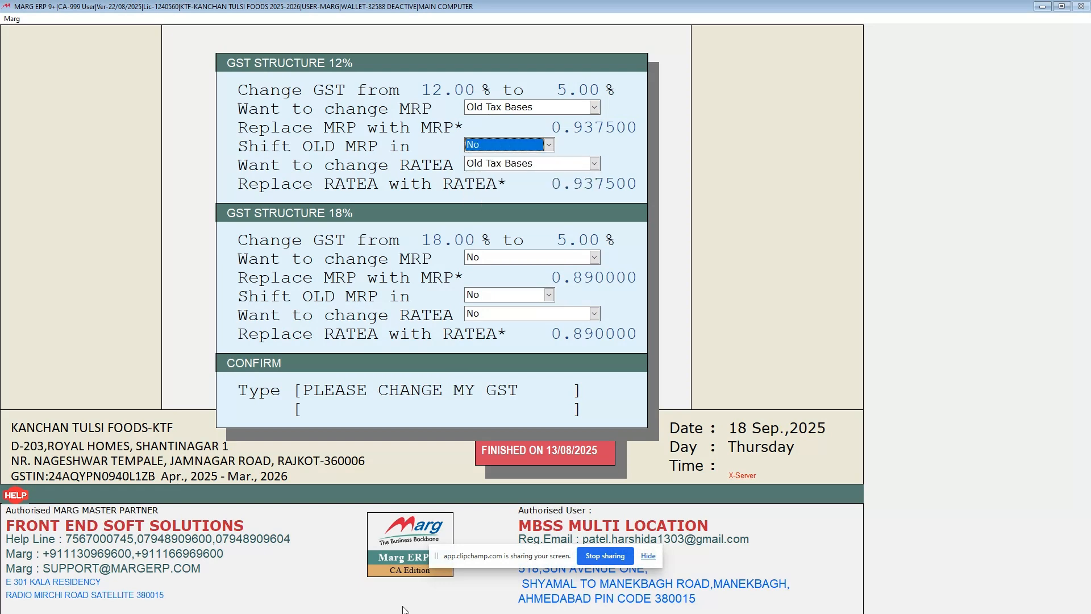
pyautogui.press('Down')
pyautogui.press('Down')
pyautogui.press('Down')
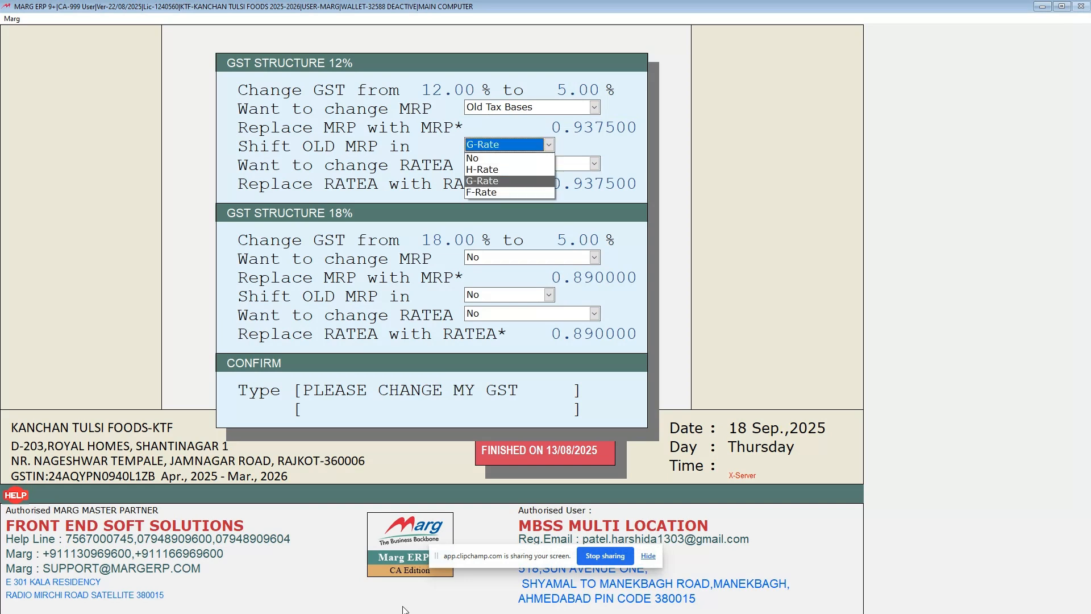
pyautogui.press('Up')
pyautogui.press('Return')
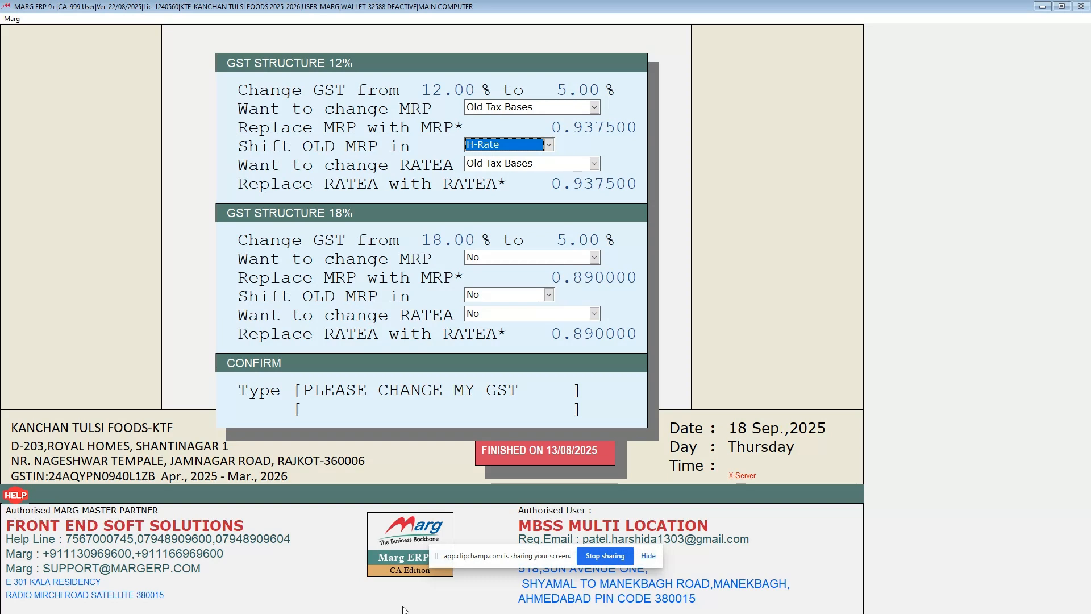
# Leave the 18% GST structure's MRP, old MRP shift and RATEA options at No and advance to the confirmation phrase field.
pyautogui.press('Return')
pyautogui.press('Return')
pyautogui.press('Return')
pyautogui.press('Return')
pyautogui.press('Return')
pyautogui.press('Return')
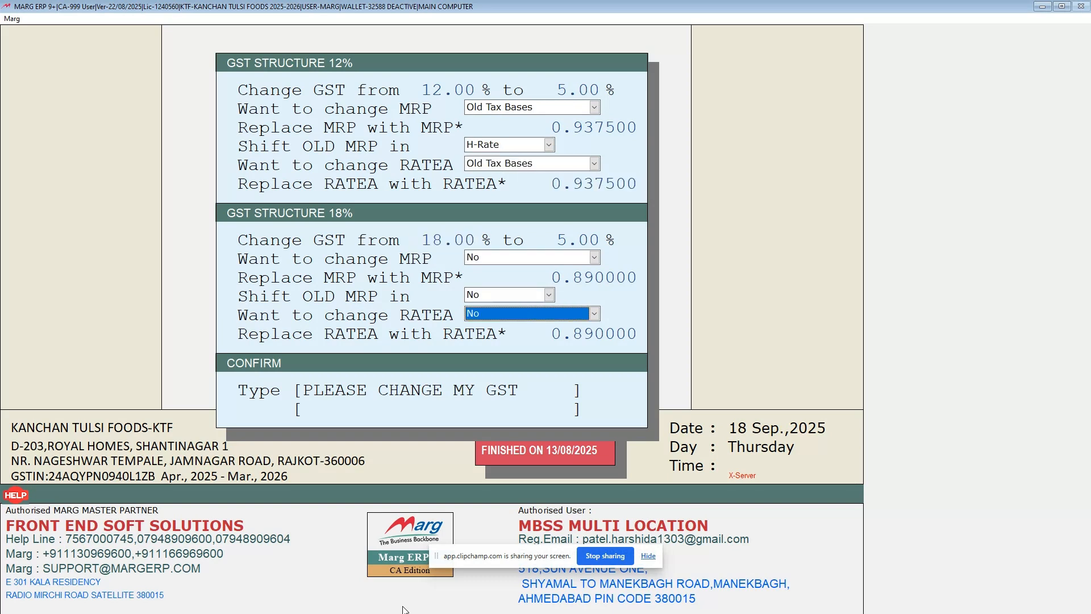
pyautogui.press('Return')
pyautogui.press('Return')
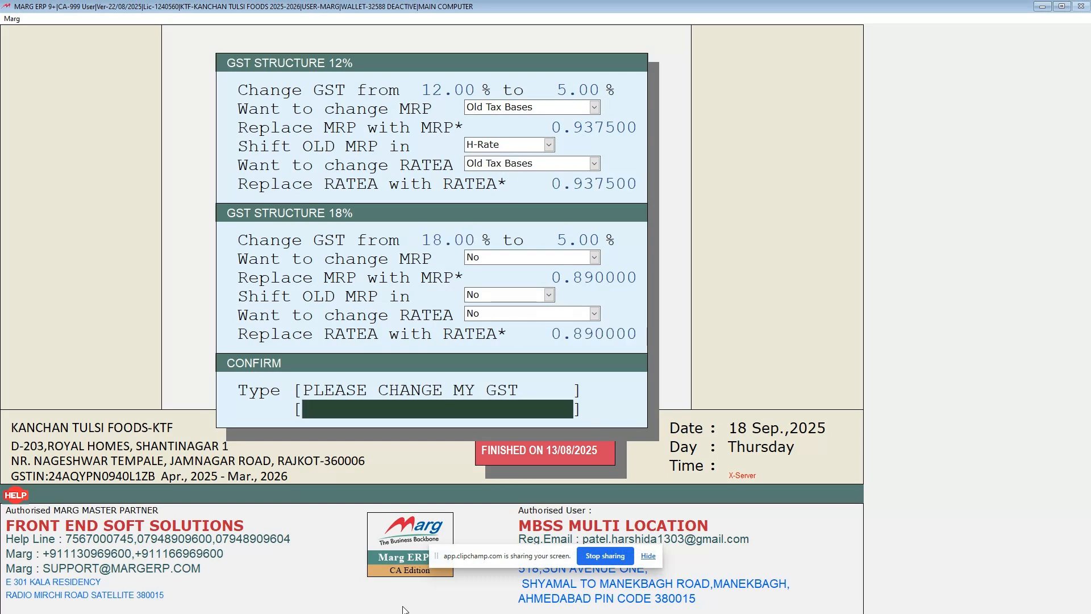